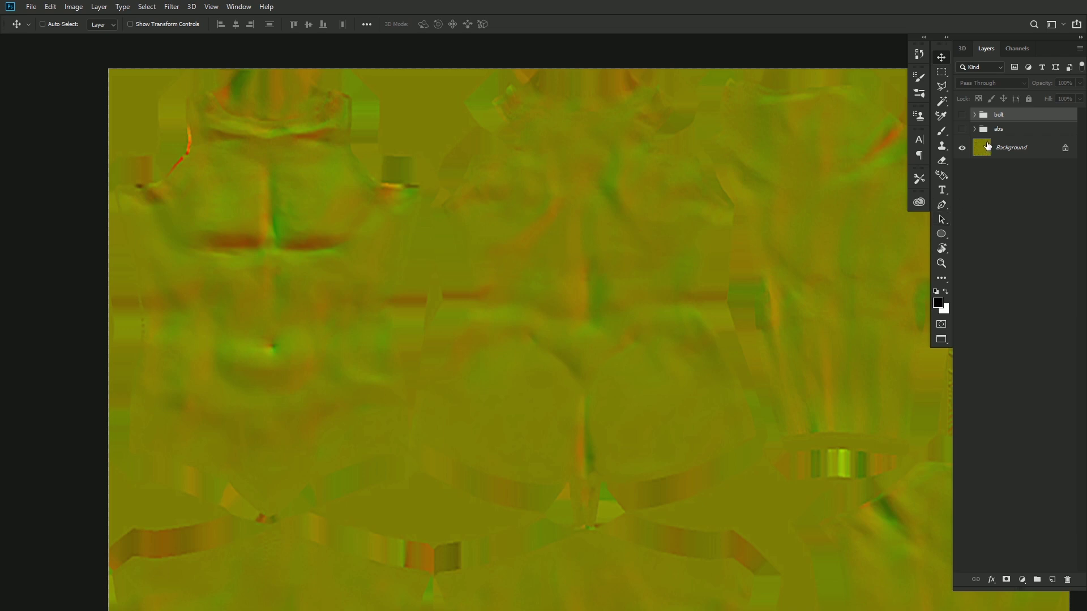
Step: Expand the abs layer group, make it visible and select Layer 1 copy
{"action": "left_click", "coordinate": [1009, 131]}
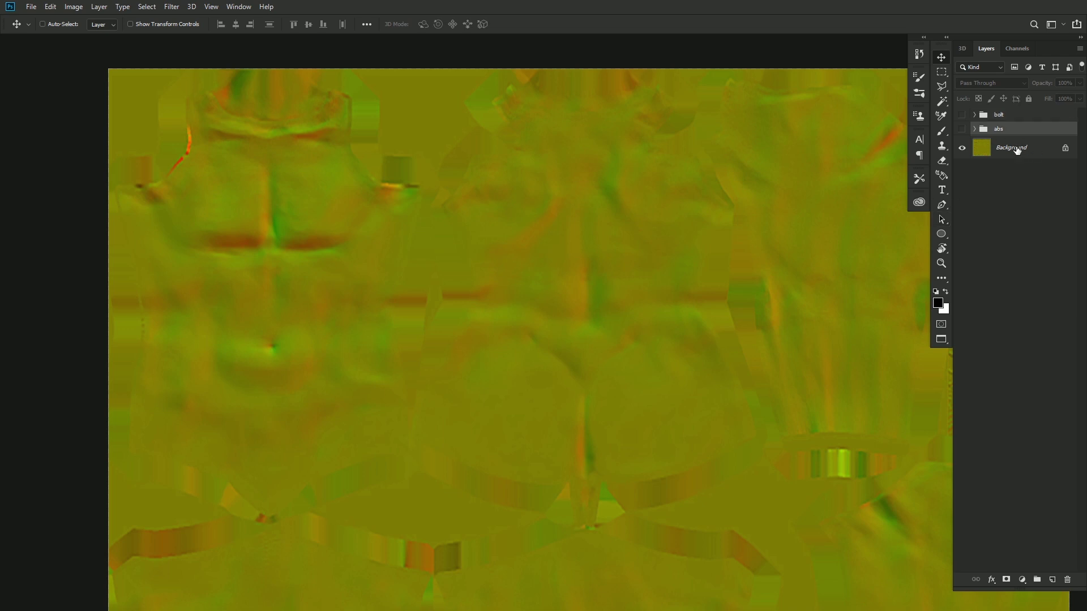
{"action": "left_click", "coordinate": [974, 132]}
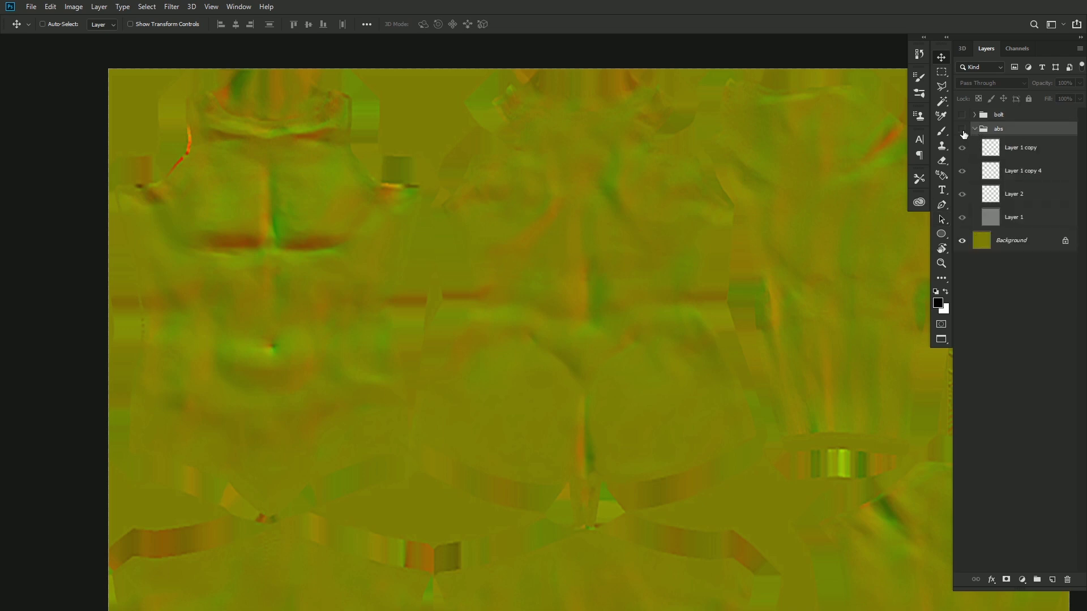
{"action": "left_click", "coordinate": [961, 129]}
{"action": "left_click", "coordinate": [1019, 160]}
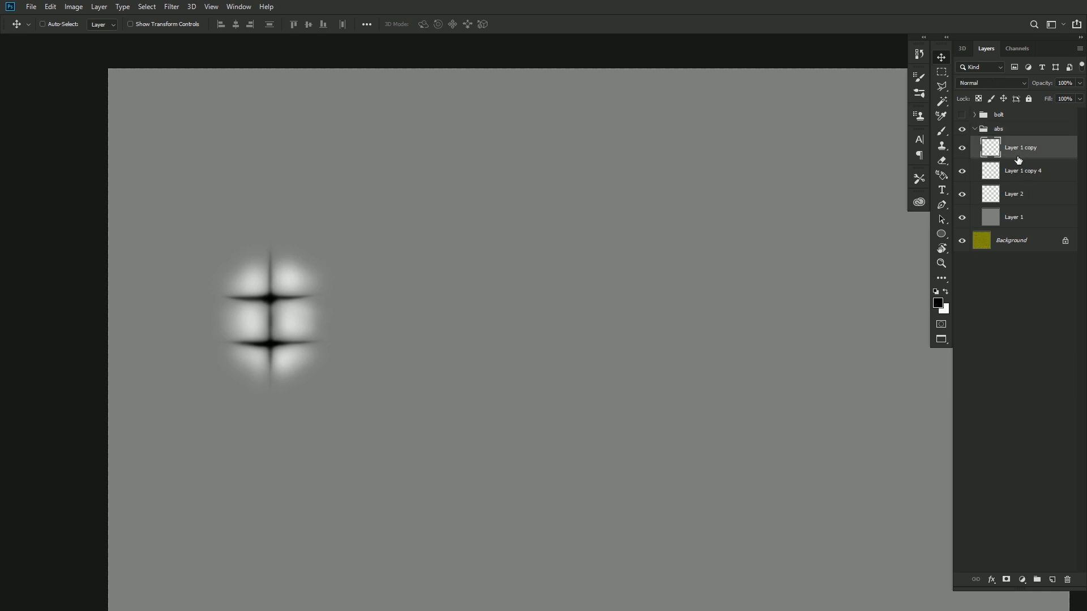
Step: Show the bolt group briefly to view its height drawing, hide it again and reselect Layer 1 copy in the abs group
{"action": "left_click", "coordinate": [962, 116]}
{"action": "left_click", "coordinate": [1011, 120]}
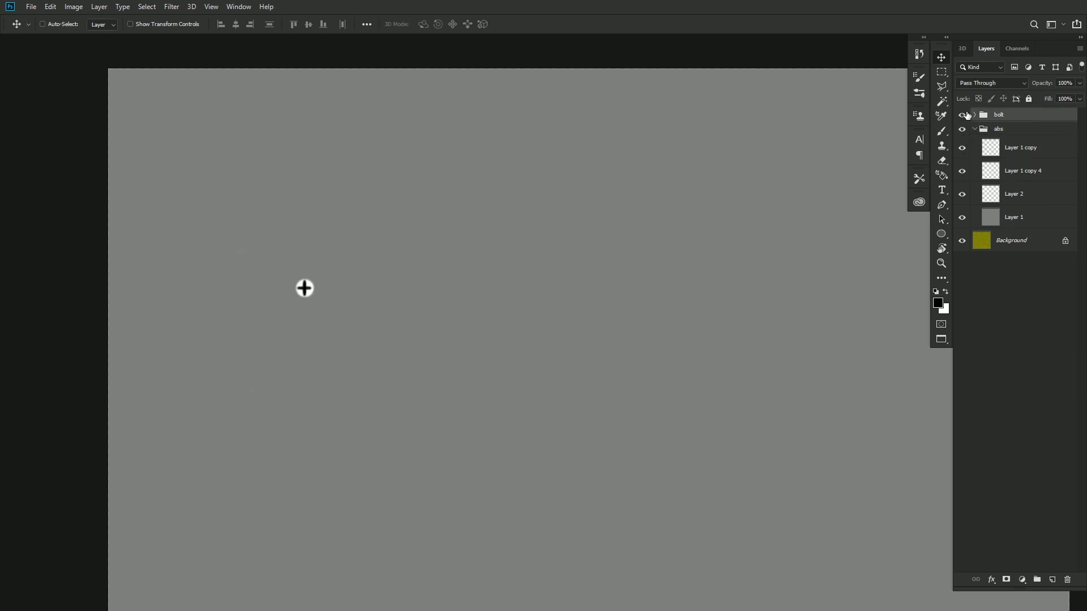
{"action": "left_click", "coordinate": [963, 116]}
{"action": "left_click", "coordinate": [1008, 129]}
{"action": "left_click", "coordinate": [1026, 153]}
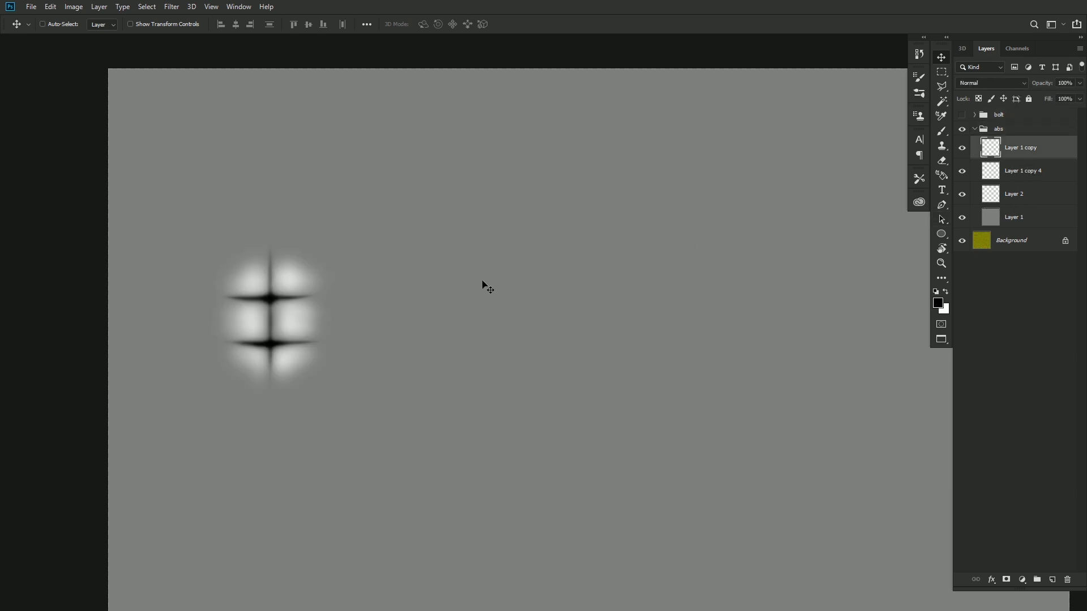
Step: Sample the canvas grey with the Brush tool as the foreground colour and check that it is 7f7f7f in the Color Picker
{"action": "key", "text": "b"}
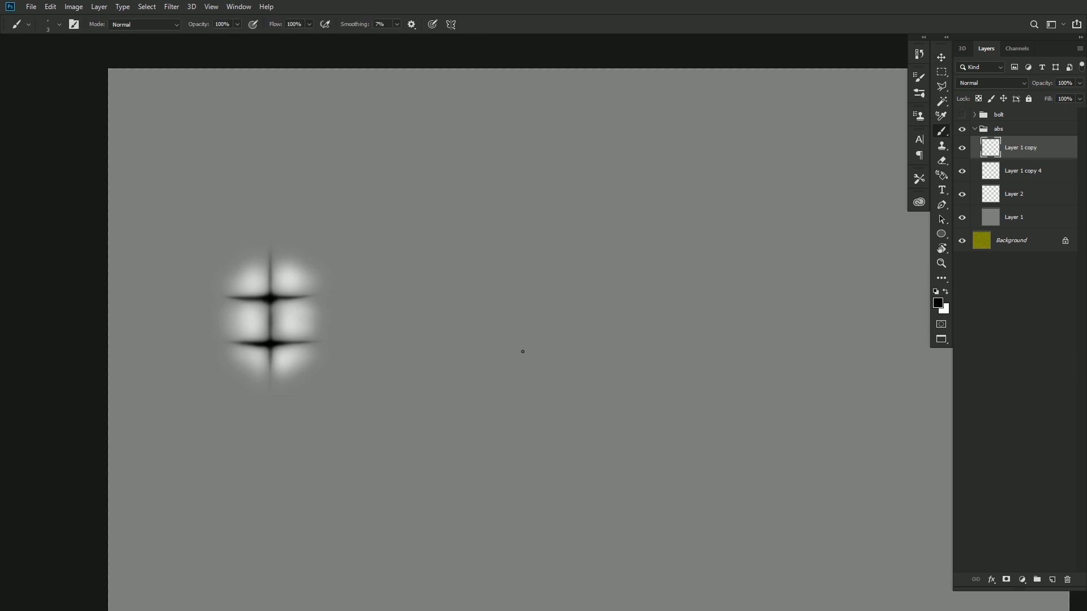
{"action": "left_click", "coordinate": [474, 245], "text": "alt"}
{"action": "left_click", "coordinate": [938, 304]}
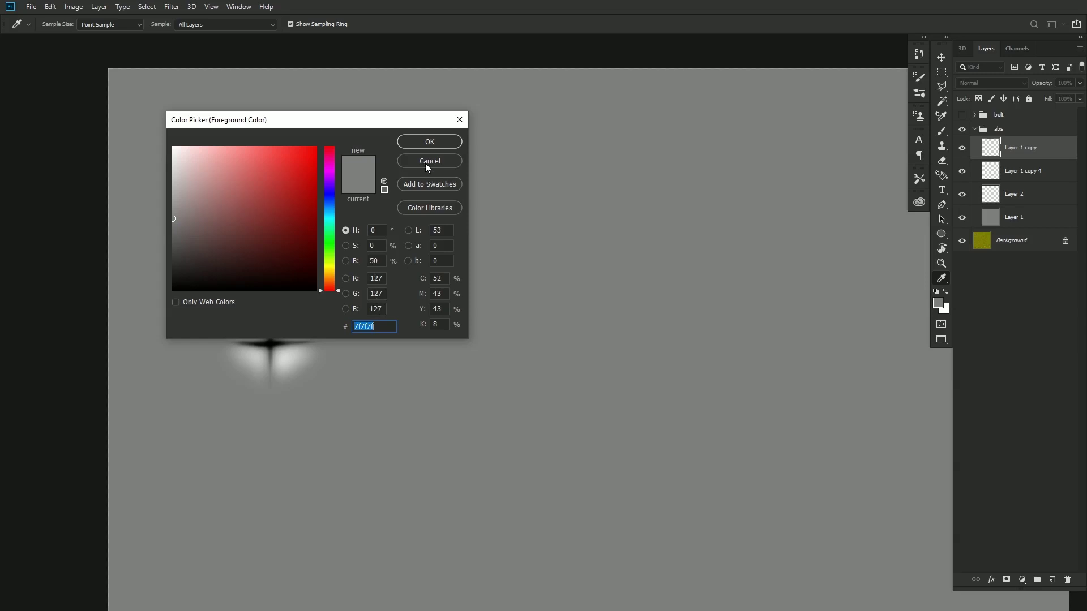
{"action": "left_click", "coordinate": [428, 144]}
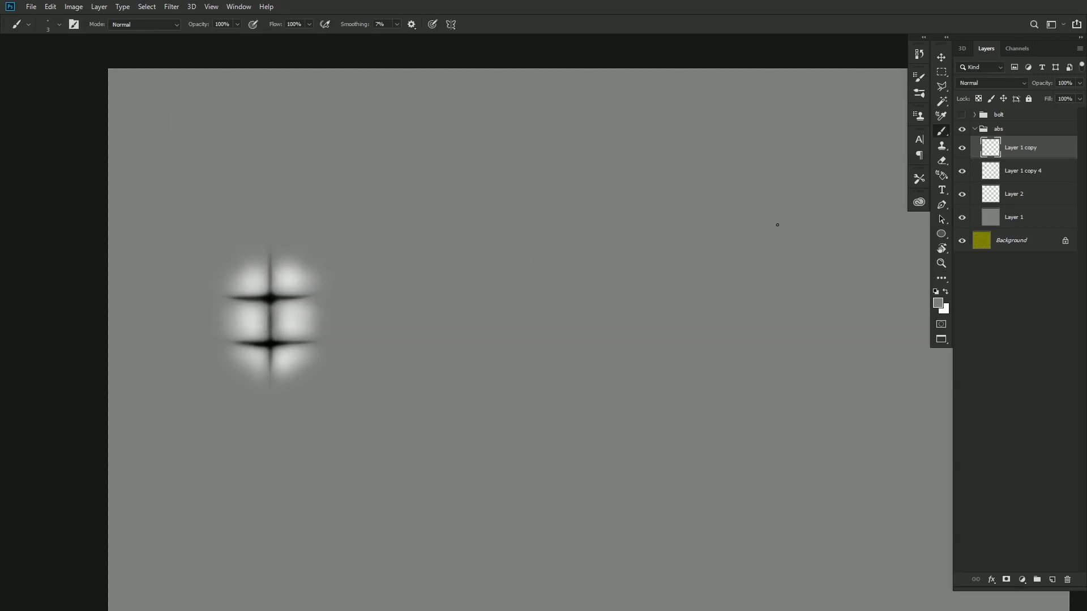
Step: Toggle the visibility of Layer 2 and Layer 1 copy 4 off and on to examine what each contributes to the abs drawing
{"action": "left_click", "coordinate": [1046, 194]}
{"action": "left_click", "coordinate": [1024, 174]}
{"action": "left_click", "coordinate": [962, 195]}
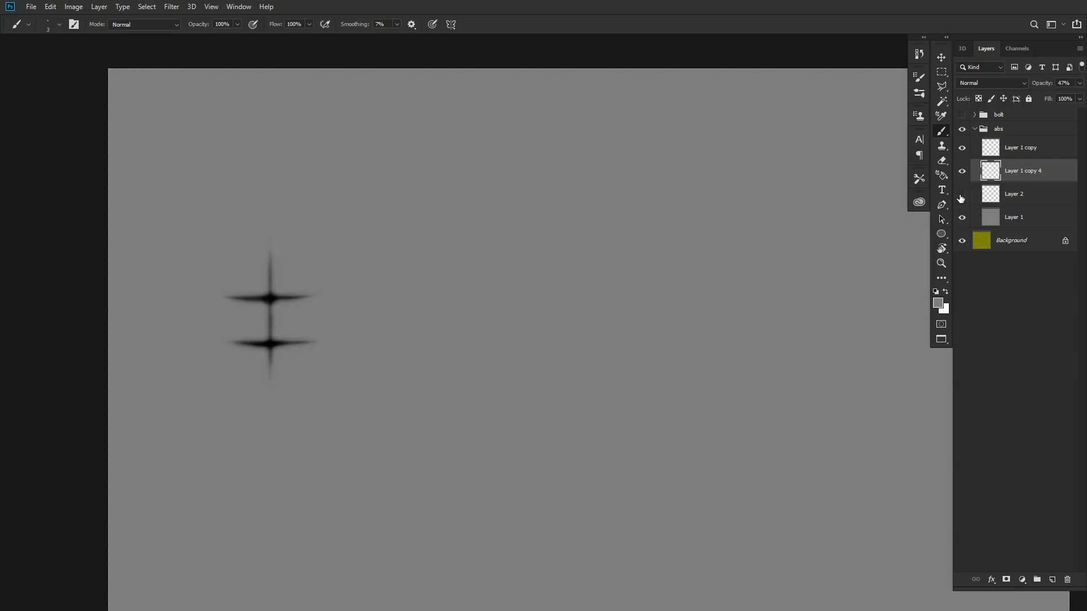
{"action": "left_click", "coordinate": [962, 195]}
{"action": "left_click", "coordinate": [962, 172]}
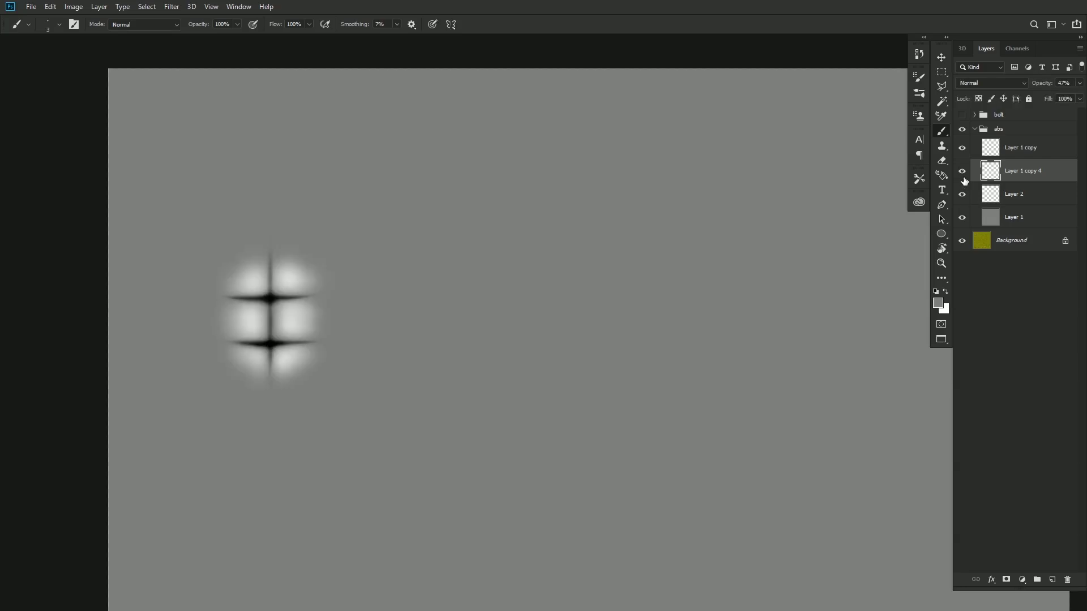
{"action": "left_click", "coordinate": [963, 172]}
{"action": "left_click", "coordinate": [962, 171]}
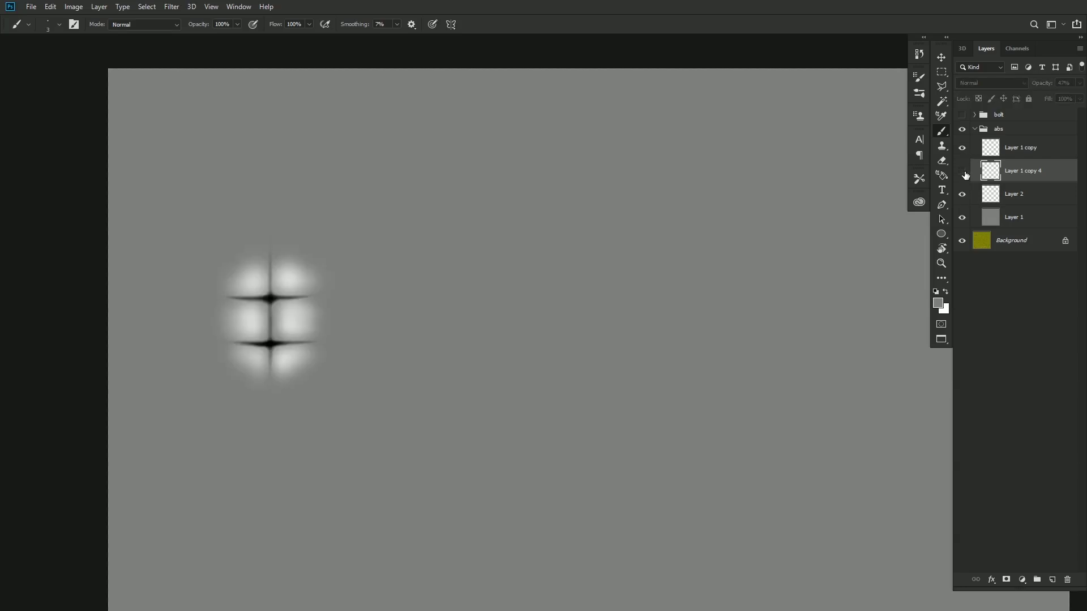
{"action": "left_click", "coordinate": [963, 171]}
Step: Lower the opacity of Layer 2, the white muscle highlights, to about 57%
{"action": "left_click", "coordinate": [1013, 196]}
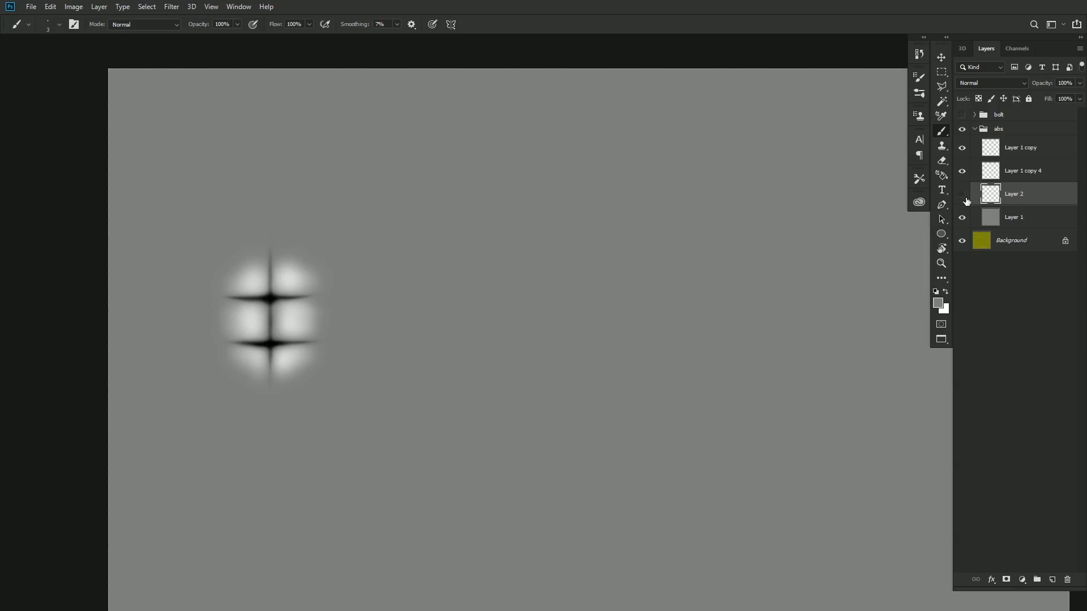
{"action": "left_click", "coordinate": [1080, 83]}
{"action": "left_click_drag", "start_coordinate": [1067, 97], "coordinate": [1061, 100]}
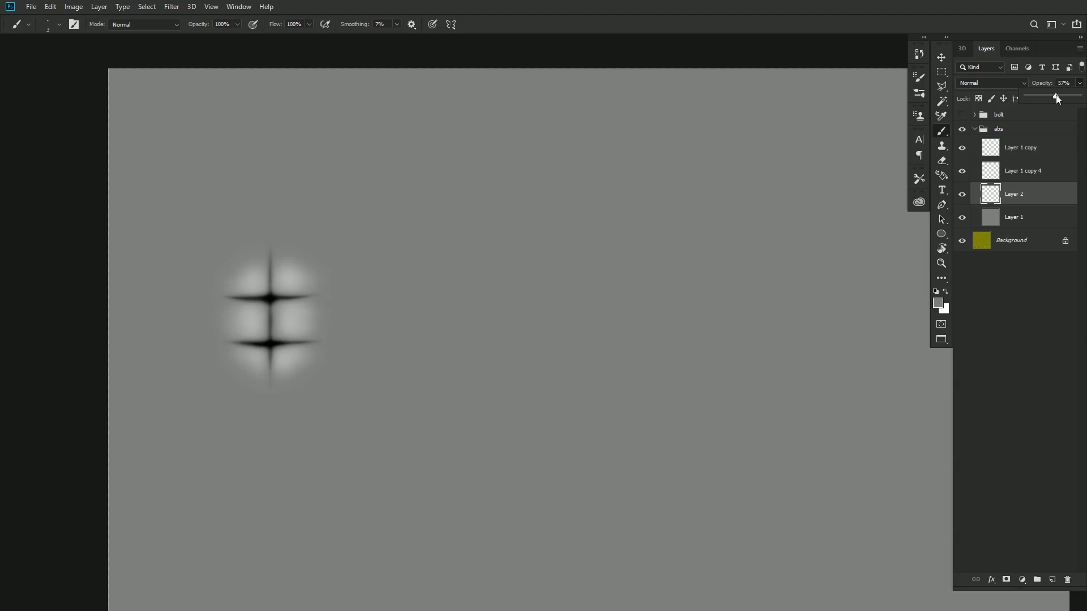
{"action": "left_click", "coordinate": [1045, 142]}
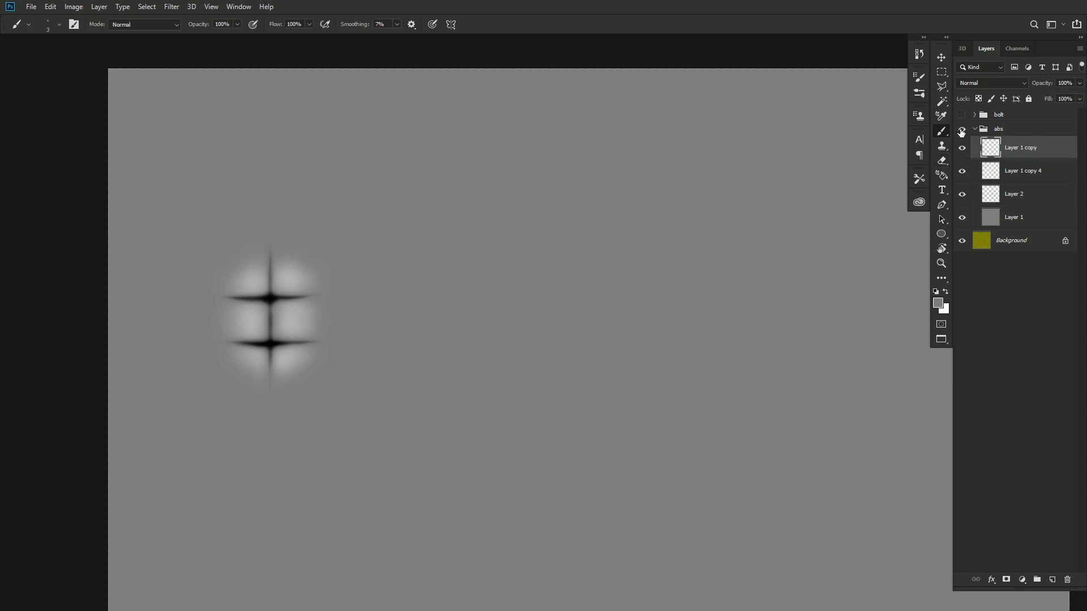
Step: Reduce the abs group's opacity to 49% and hide the grey Layer 1 to reveal the background texture
{"action": "left_click", "coordinate": [1017, 129]}
{"action": "left_click", "coordinate": [1080, 82]}
{"action": "left_click_drag", "start_coordinate": [1080, 97], "coordinate": [1052, 94]}
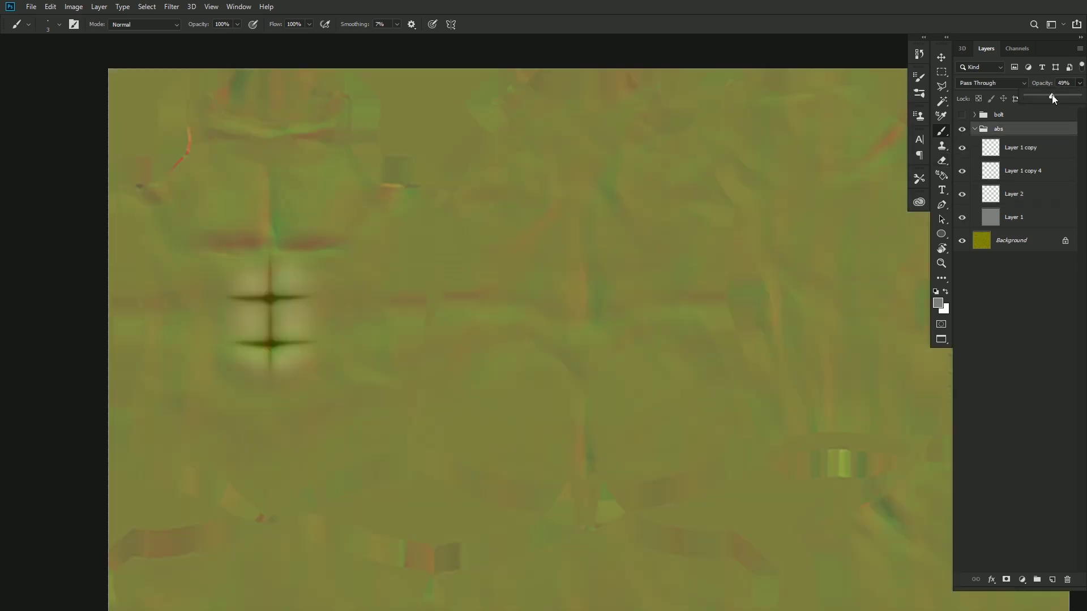
{"action": "left_click", "coordinate": [962, 217]}
{"action": "left_click", "coordinate": [1039, 217]}
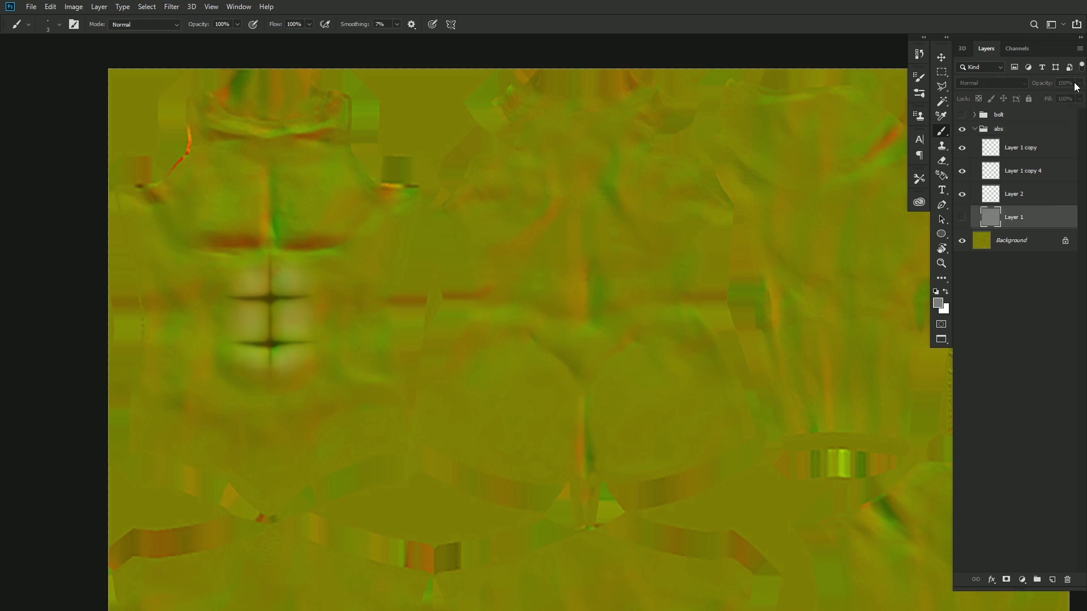
Step: Restore the abs group's opacity to 100% and show the grey Layer 1 again
{"action": "left_click", "coordinate": [1023, 146]}
{"action": "left_click", "coordinate": [1013, 130]}
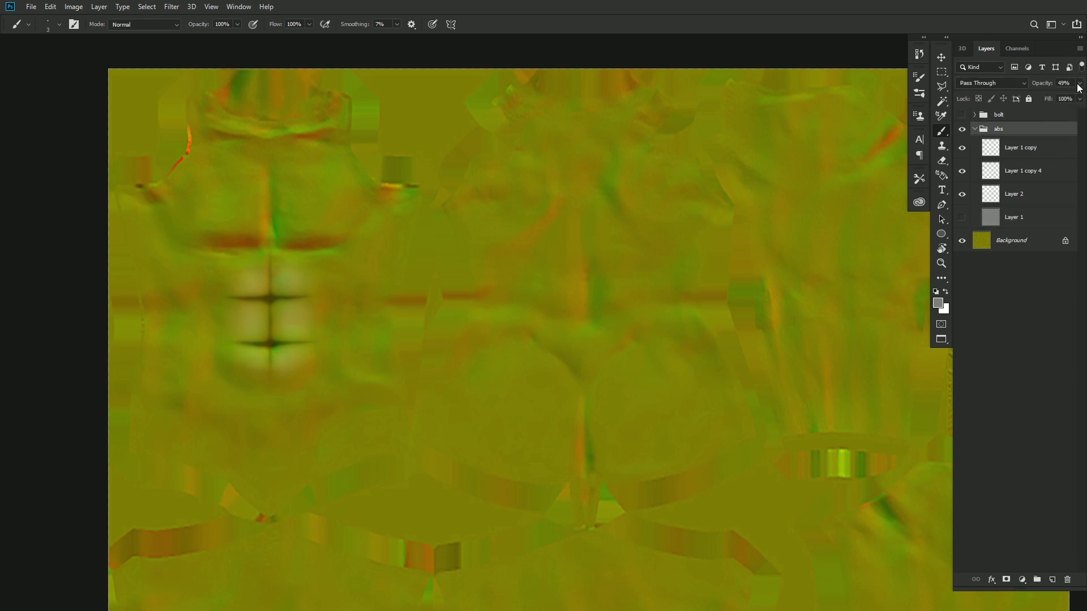
{"action": "left_click", "coordinate": [1080, 82]}
{"action": "left_click_drag", "start_coordinate": [1060, 96], "coordinate": [1079, 96]}
{"action": "left_click", "coordinate": [1016, 225]}
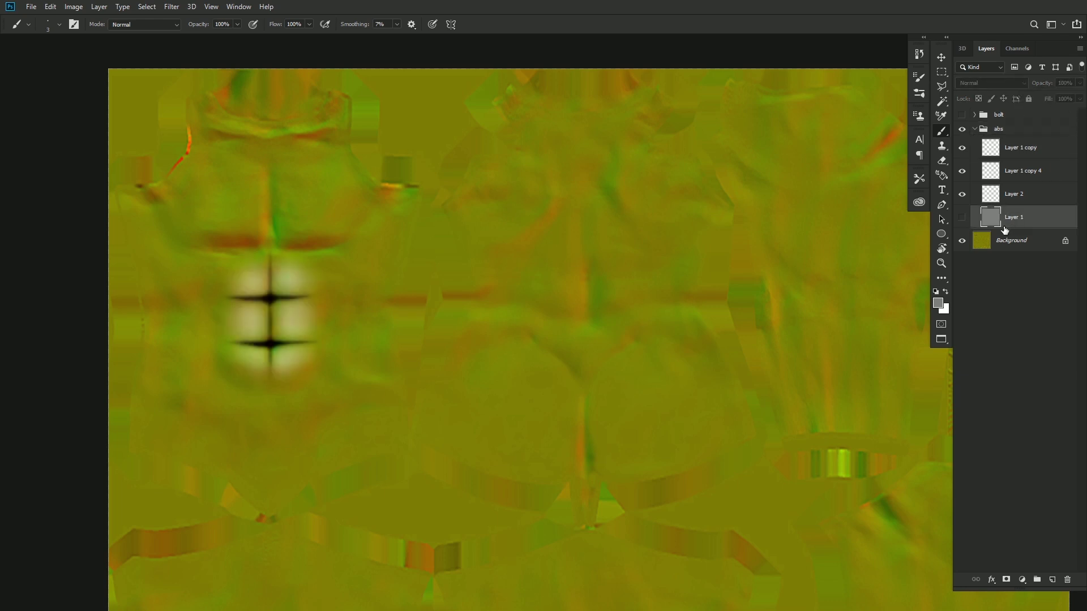
{"action": "left_click", "coordinate": [962, 221]}
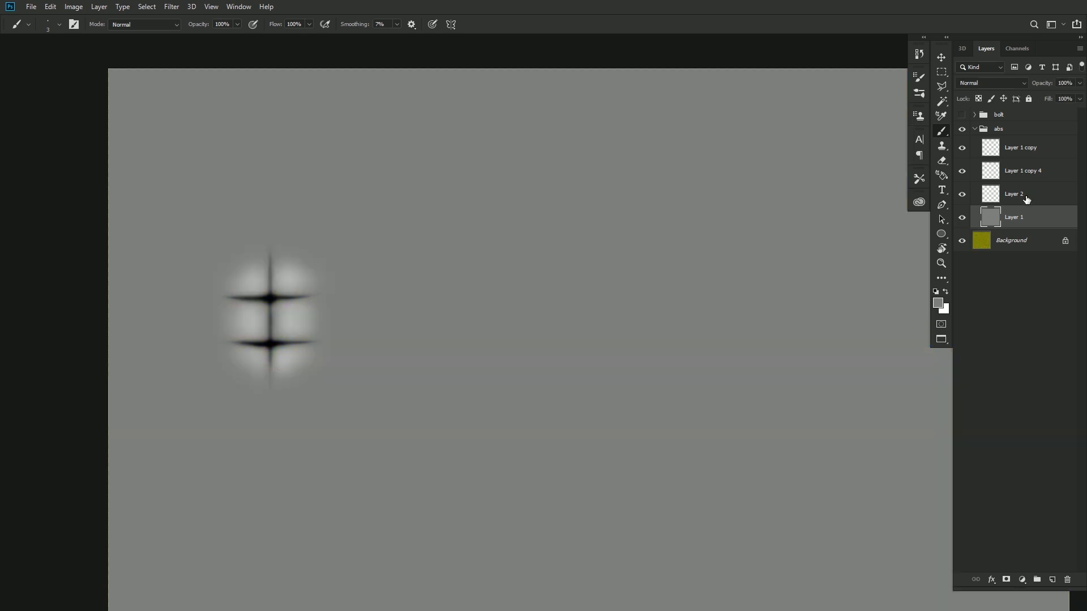
Step: Toggle Layer 1 copy off and on to examine the dark lines between the muscles
{"action": "left_click", "coordinate": [1025, 149]}
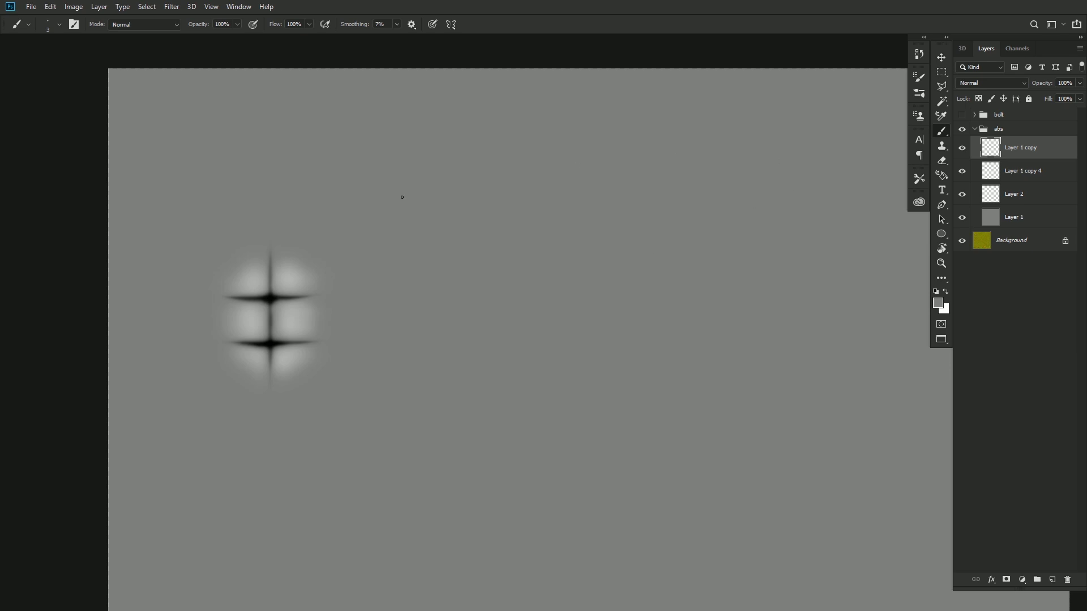
{"action": "left_click", "coordinate": [963, 148]}
{"action": "left_click", "coordinate": [962, 148]}
{"action": "left_click", "coordinate": [963, 148]}
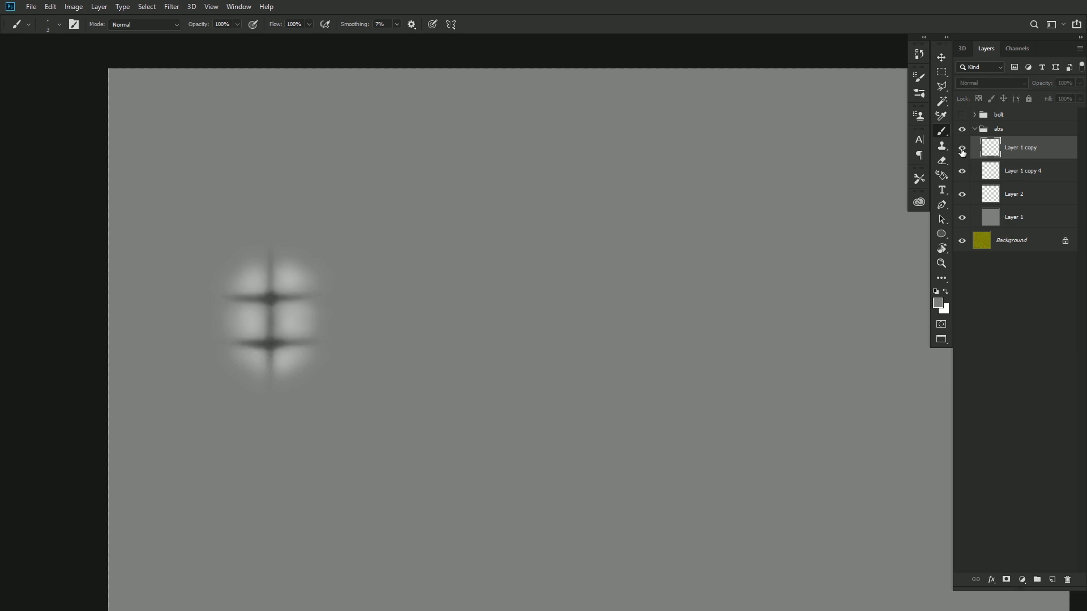
{"action": "left_click", "coordinate": [962, 149]}
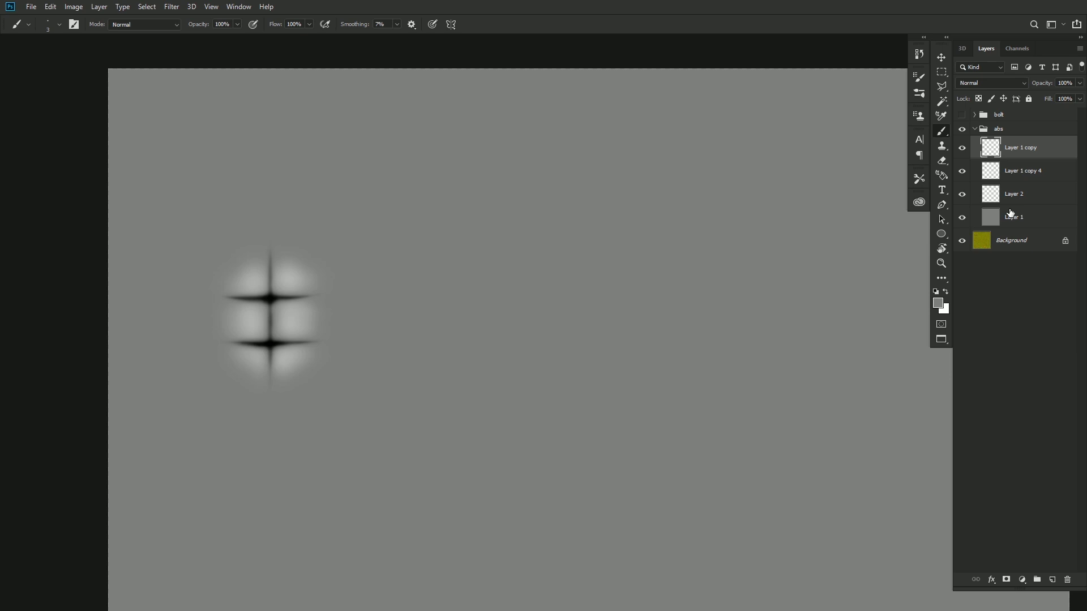
Step: Stamp all visible layers into a new merged layer above Layer 1 copy and check it by toggling its visibility
{"action": "key", "text": "ctrl+shift+alt+e"}
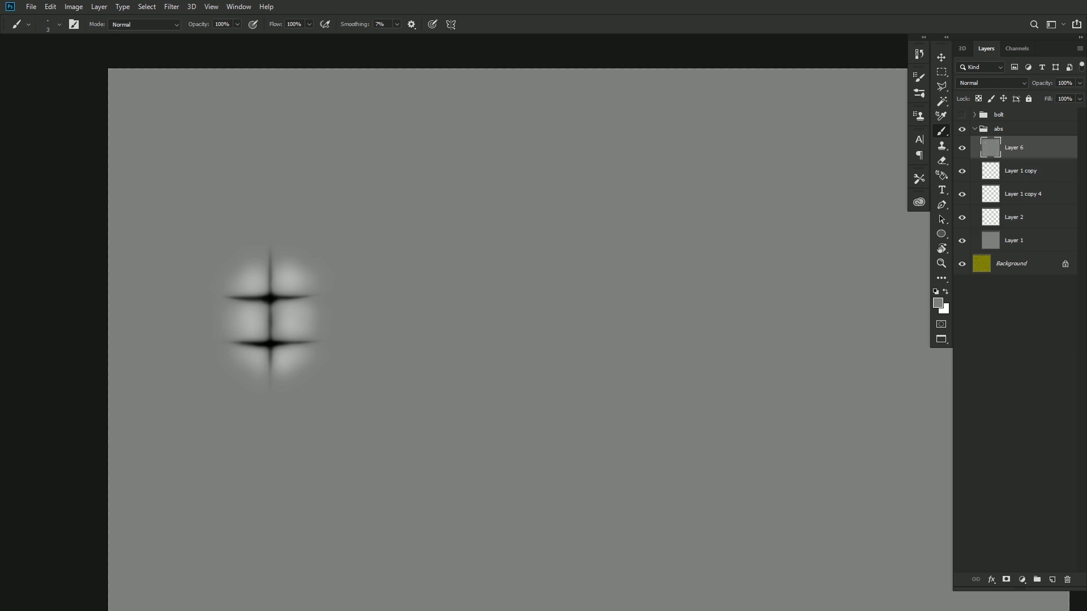
{"action": "left_click", "coordinate": [962, 149]}
{"action": "left_click", "coordinate": [963, 148]}
Step: Open the Generate Normal Map filter on the merged layer, set the blur to 3.1 and preview it on the Sphere object
{"action": "left_click", "coordinate": [170, 7]}
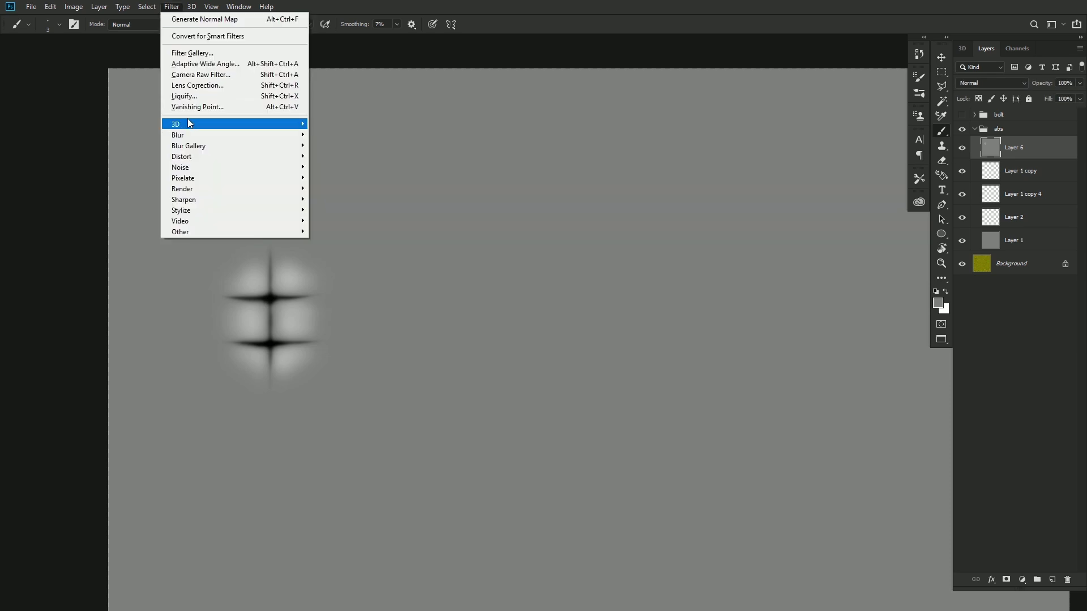
{"action": "mouse_move", "coordinate": [285, 125]}
{"action": "left_click", "coordinate": [336, 134]}
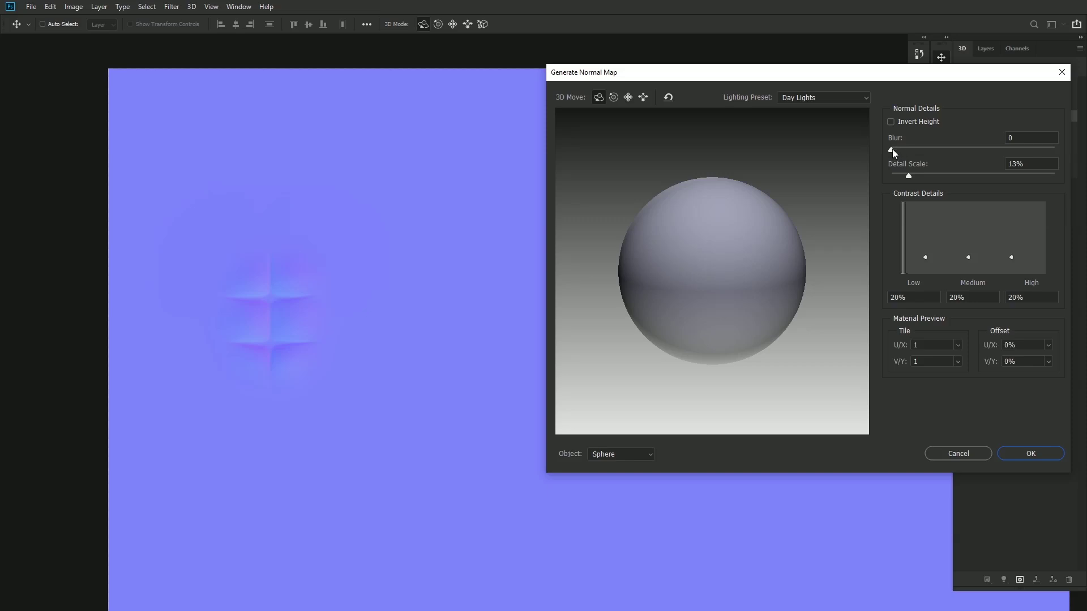
{"action": "left_click_drag", "start_coordinate": [891, 149], "coordinate": [901, 150]}
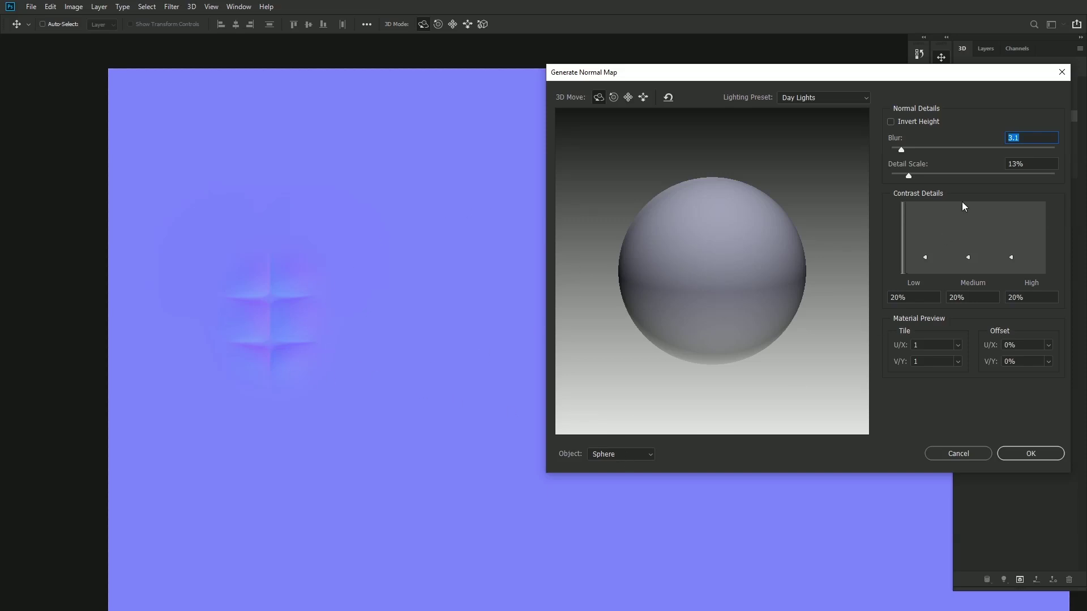
{"action": "left_click", "coordinate": [621, 454]}
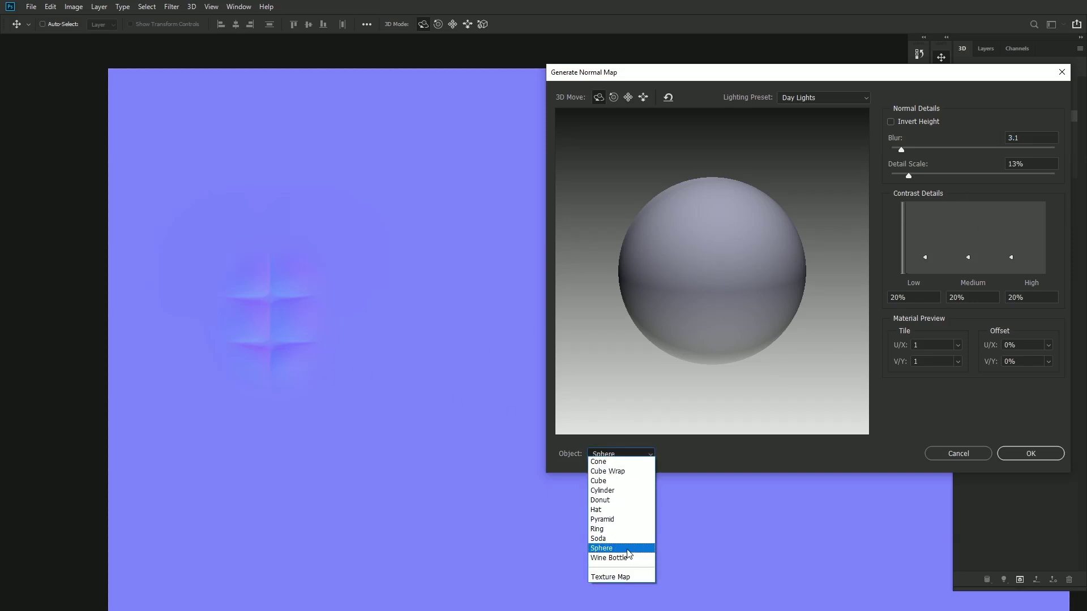
{"action": "left_click", "coordinate": [618, 549]}
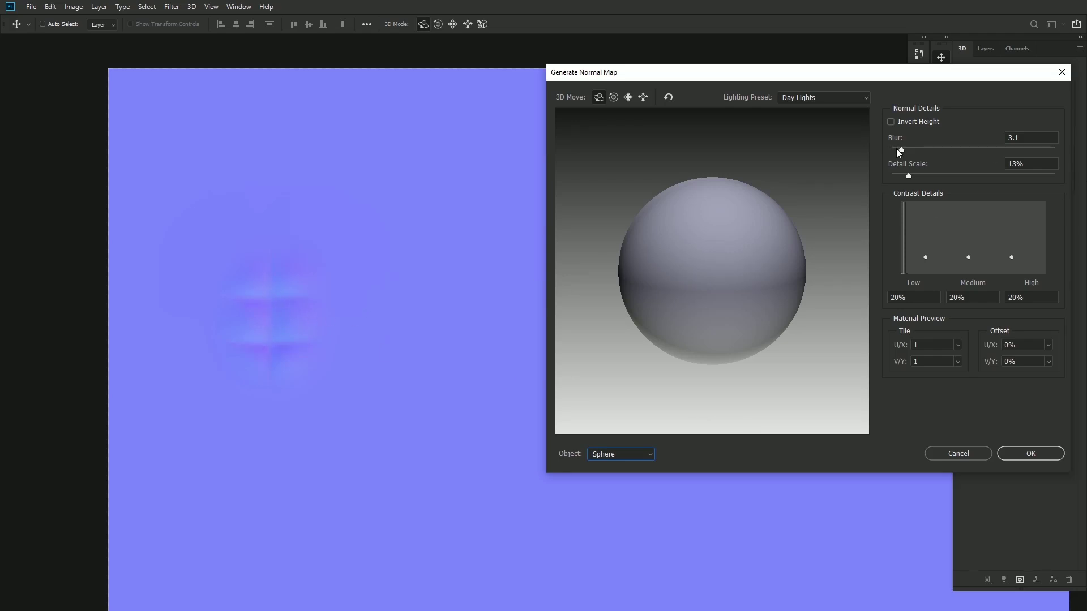
Step: Set the normal map's blur to 1 and Low contrast to 0%, refreshing the preview with the Sphere object
{"action": "left_click", "coordinate": [897, 149]}
{"action": "left_click", "coordinate": [940, 298]}
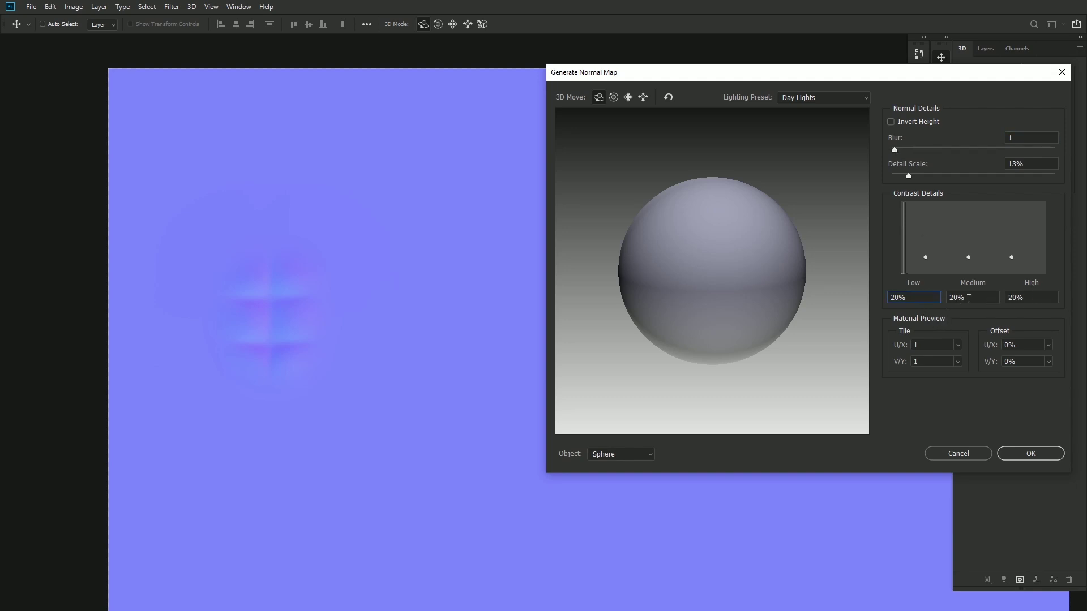
{"action": "left_click_drag", "start_coordinate": [925, 258], "coordinate": [929, 280]}
{"action": "left_click", "coordinate": [625, 454]}
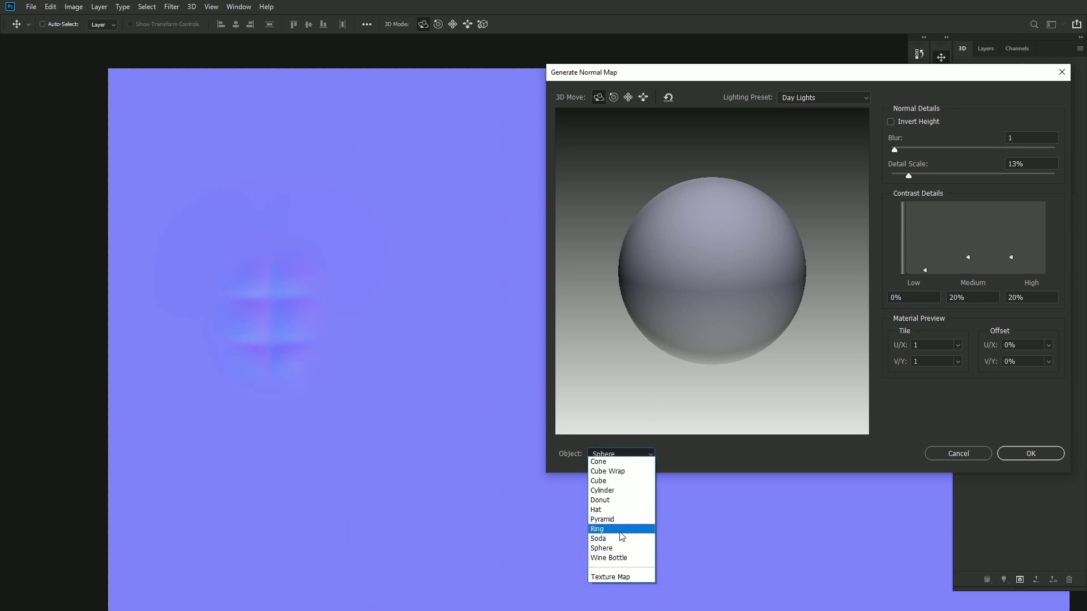
{"action": "left_click", "coordinate": [602, 548]}
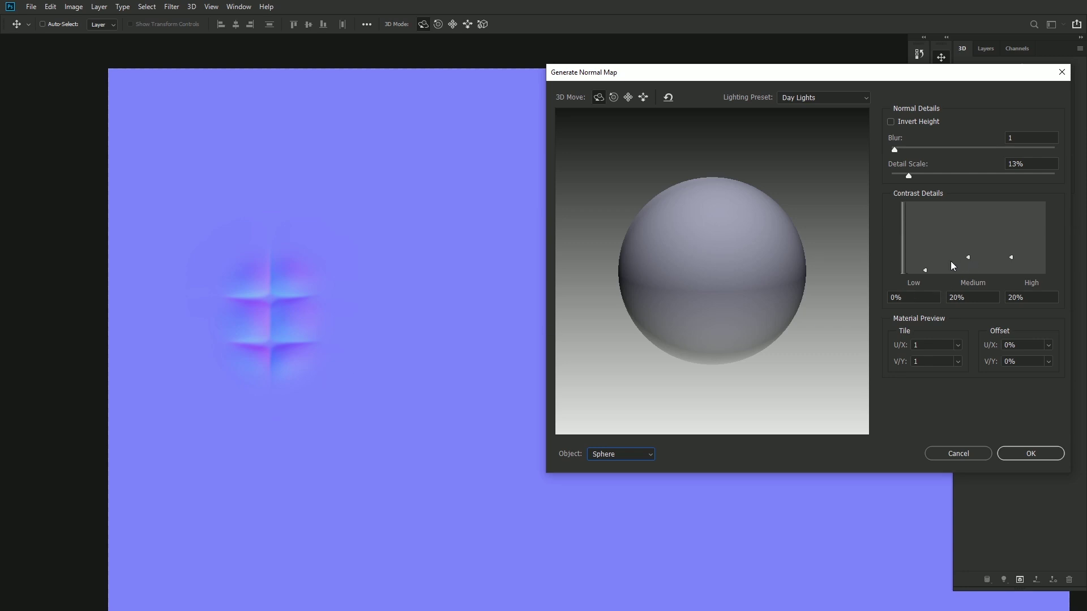
Step: Raise the Low contrast to 23% and preview the normal map on the Cube Wrap object
{"action": "left_click_drag", "start_coordinate": [925, 270], "coordinate": [925, 256]}
{"action": "left_click", "coordinate": [605, 455]}
{"action": "left_click", "coordinate": [612, 466]}
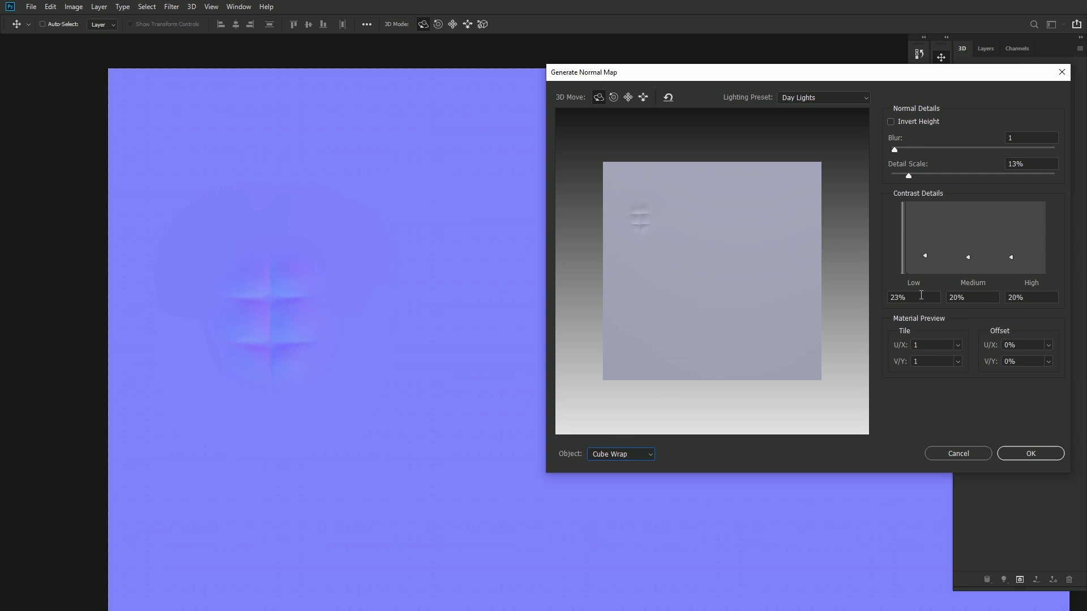
Step: Switch the preview object to Cube and set the Low contrast to 20% and the High contrast to 19%
{"action": "left_click_drag", "start_coordinate": [925, 256], "coordinate": [929, 255]}
{"action": "left_click_drag", "start_coordinate": [1011, 257], "coordinate": [1013, 310]}
{"action": "left_click", "coordinate": [626, 456]}
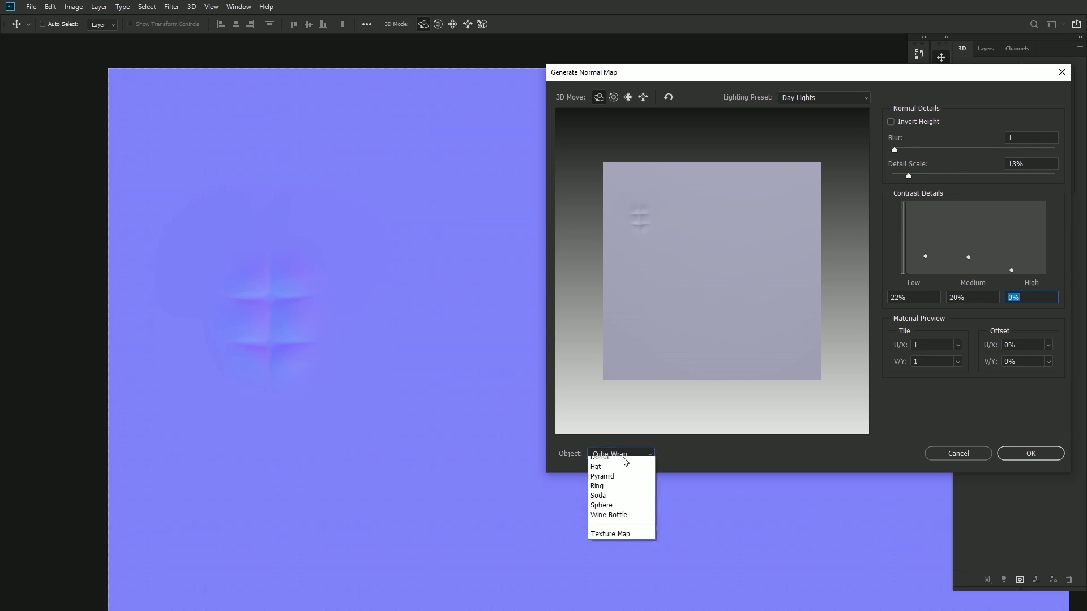
{"action": "left_click", "coordinate": [610, 483]}
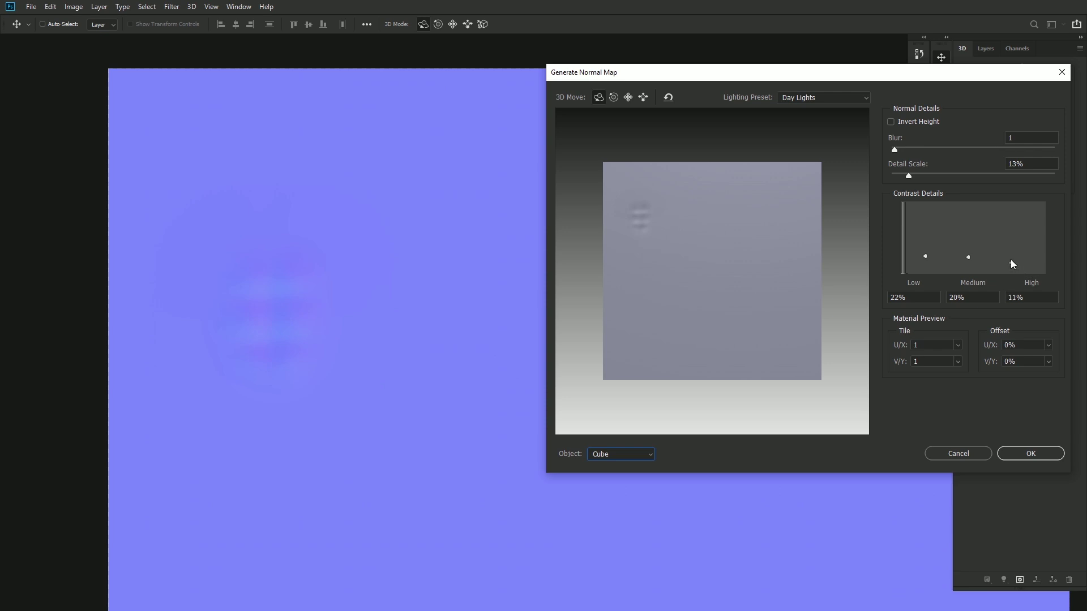
{"action": "left_click_drag", "start_coordinate": [1010, 260], "coordinate": [1011, 258]}
{"action": "left_click_drag", "start_coordinate": [925, 257], "coordinate": [925, 257]}
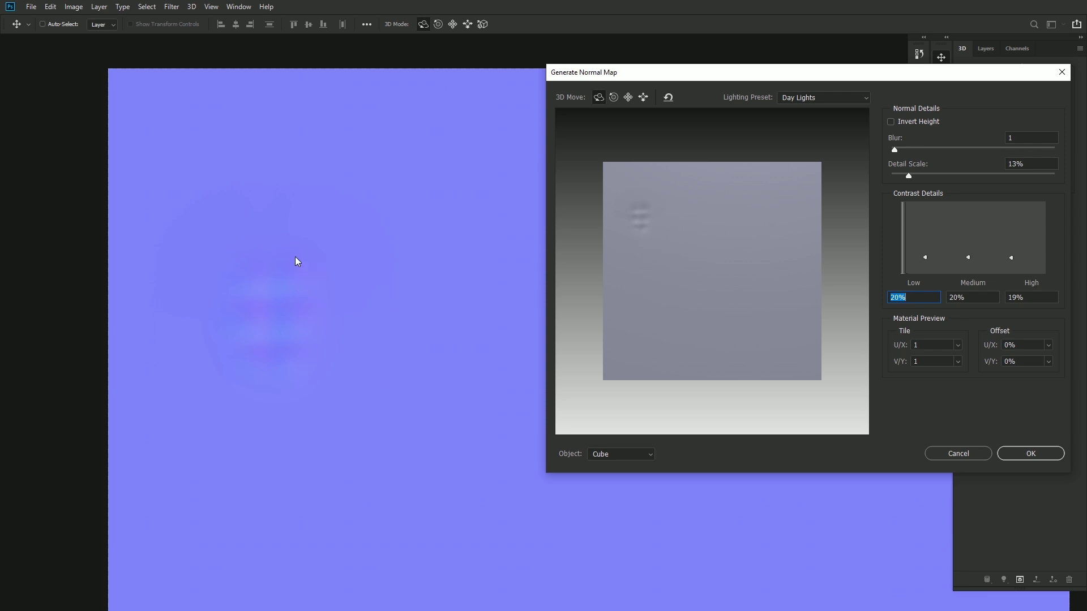
Step: Refresh the normal map preview with the Cube object and apply the Generate Normal Map filter to the merged layer
{"action": "left_click", "coordinate": [651, 454]}
{"action": "left_click", "coordinate": [617, 483]}
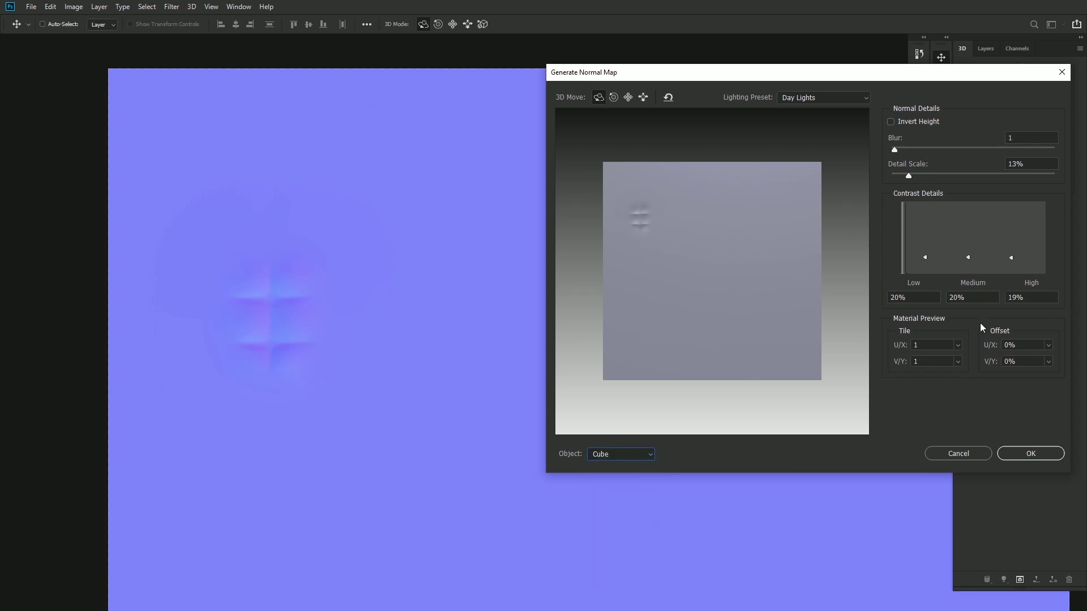
{"action": "left_click_drag", "start_coordinate": [908, 76], "coordinate": [753, 132]}
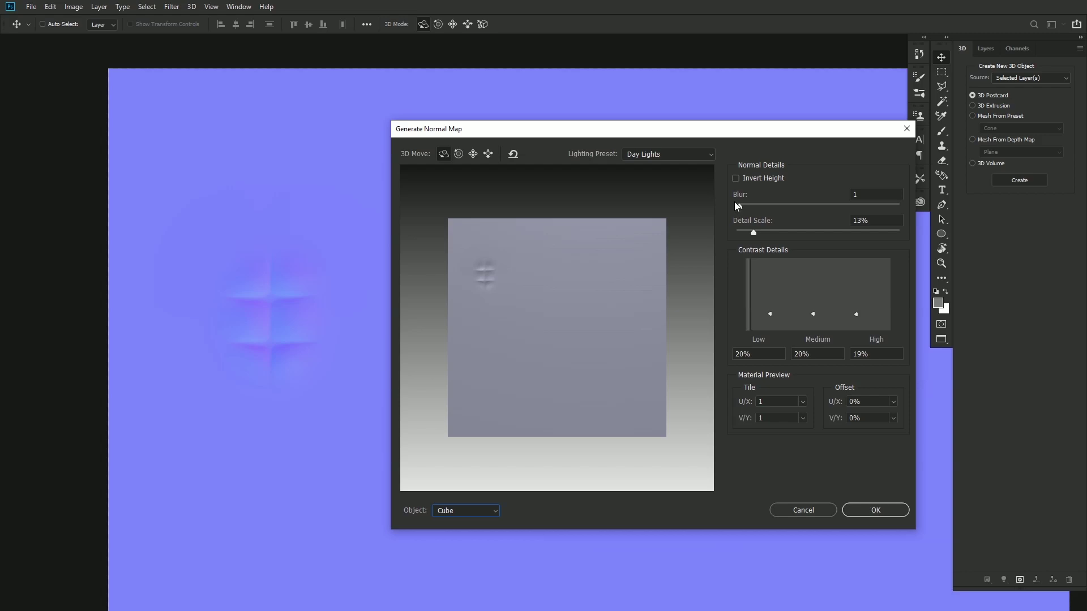
{"action": "left_click", "coordinate": [876, 510]}
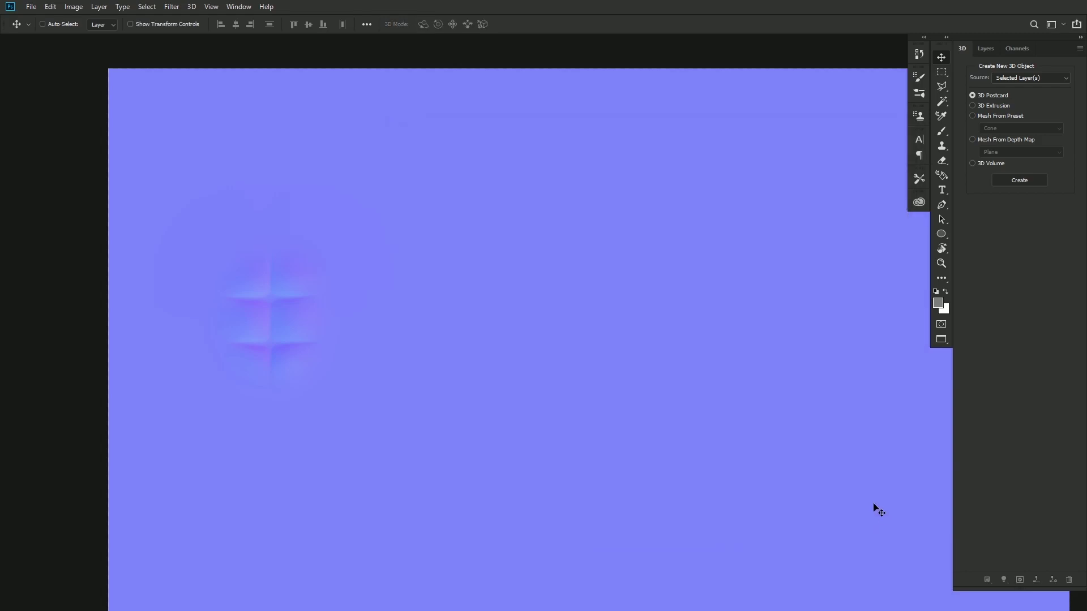
Step: Fill the Blue channel of Layer 6 with black and return to the full RGB composite
{"action": "left_click", "coordinate": [984, 49]}
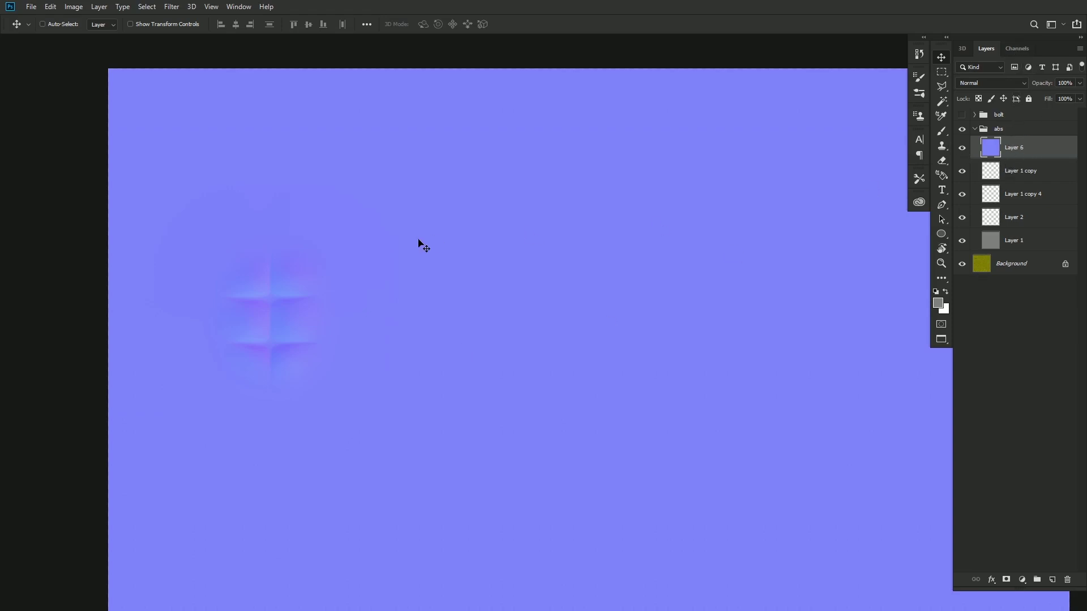
{"action": "left_click", "coordinate": [1022, 48]}
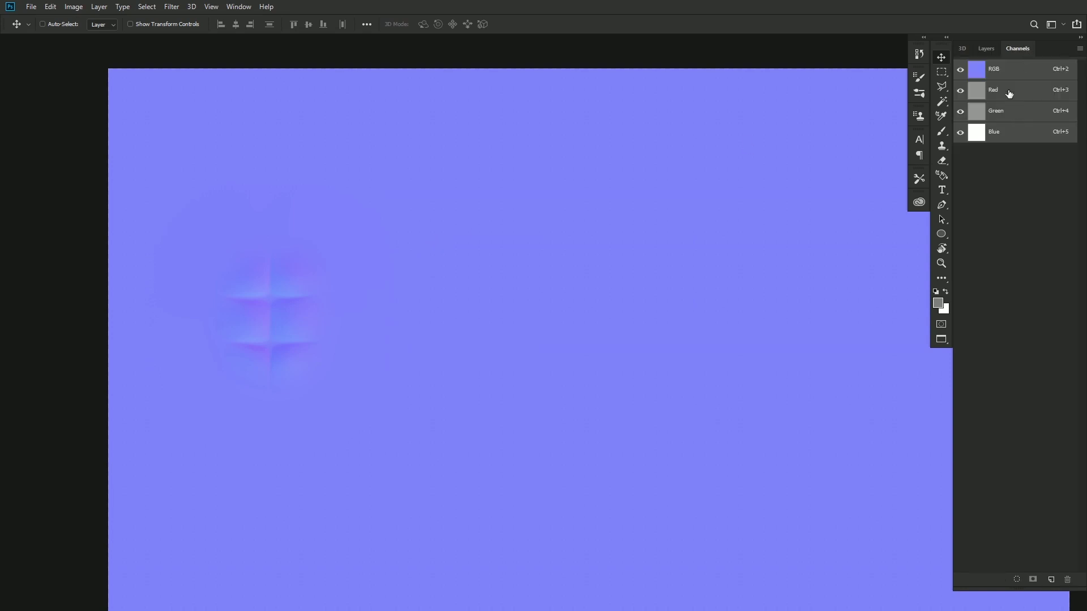
{"action": "left_click", "coordinate": [1000, 137]}
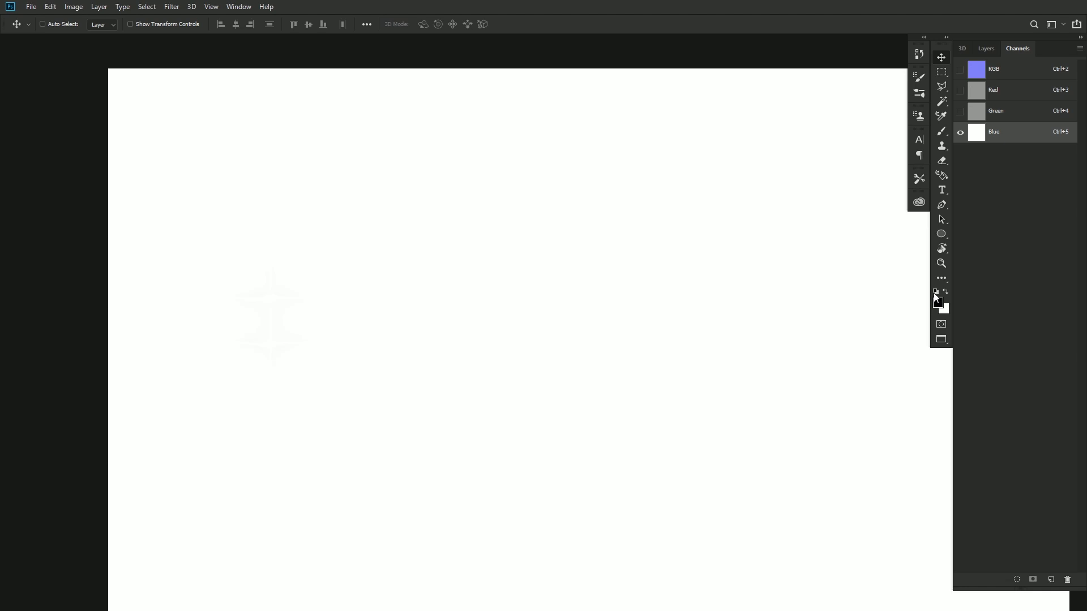
{"action": "key", "text": "alt+BackSpace"}
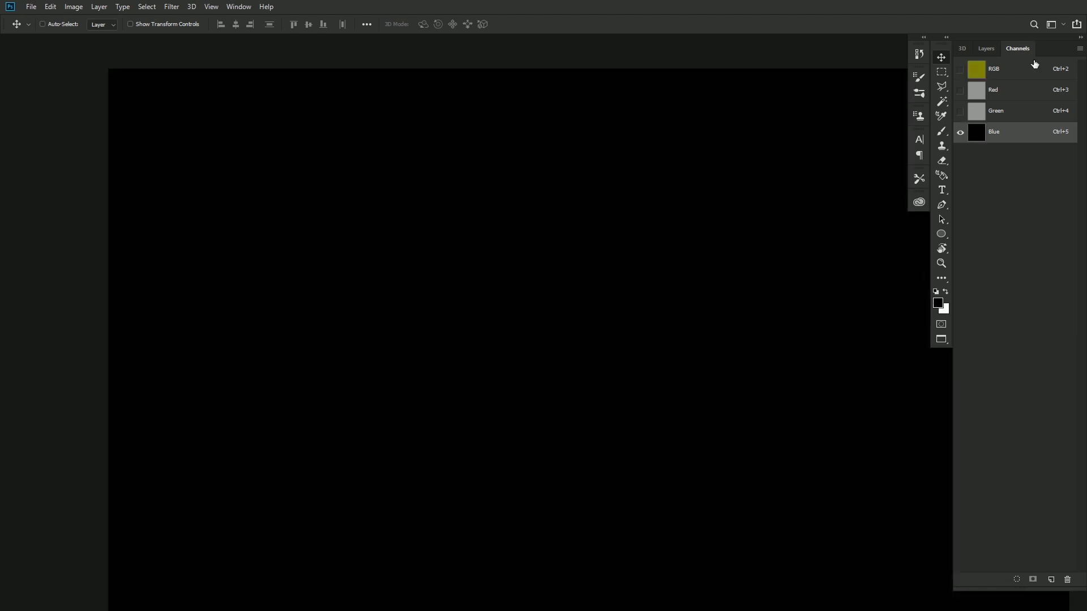
{"action": "left_click", "coordinate": [1017, 114]}
{"action": "left_click", "coordinate": [1010, 71]}
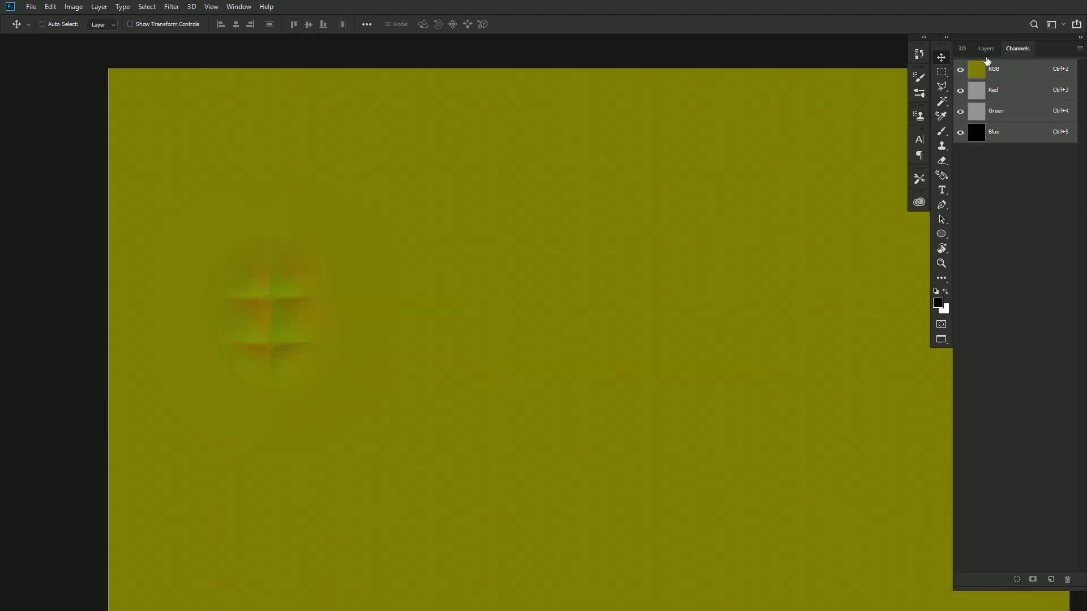
Step: Hide the abs group and compare the Green and Red channels of the underlying body normal texture
{"action": "left_click", "coordinate": [986, 48]}
{"action": "left_click", "coordinate": [962, 129]}
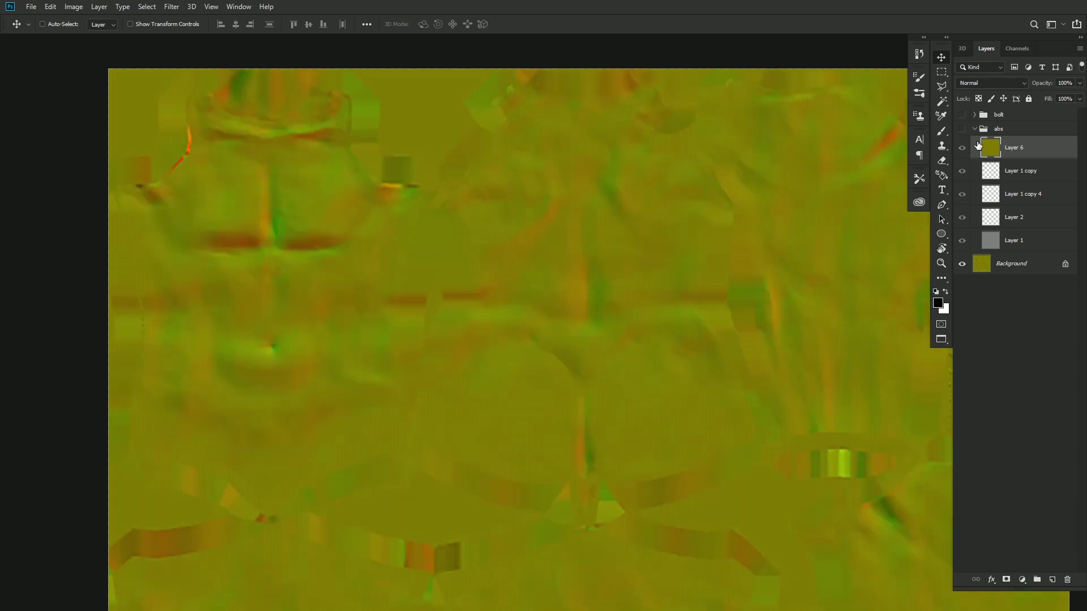
{"action": "left_click", "coordinate": [1018, 48]}
{"action": "left_click", "coordinate": [1001, 115]}
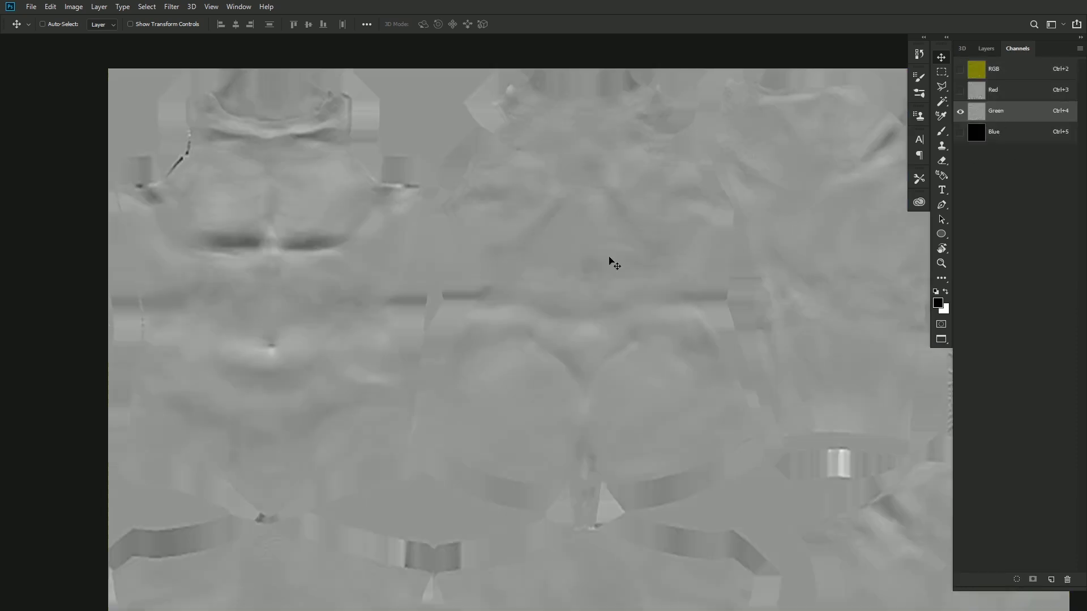
{"action": "left_click_drag", "start_coordinate": [283, 154], "coordinate": [296, 185]}
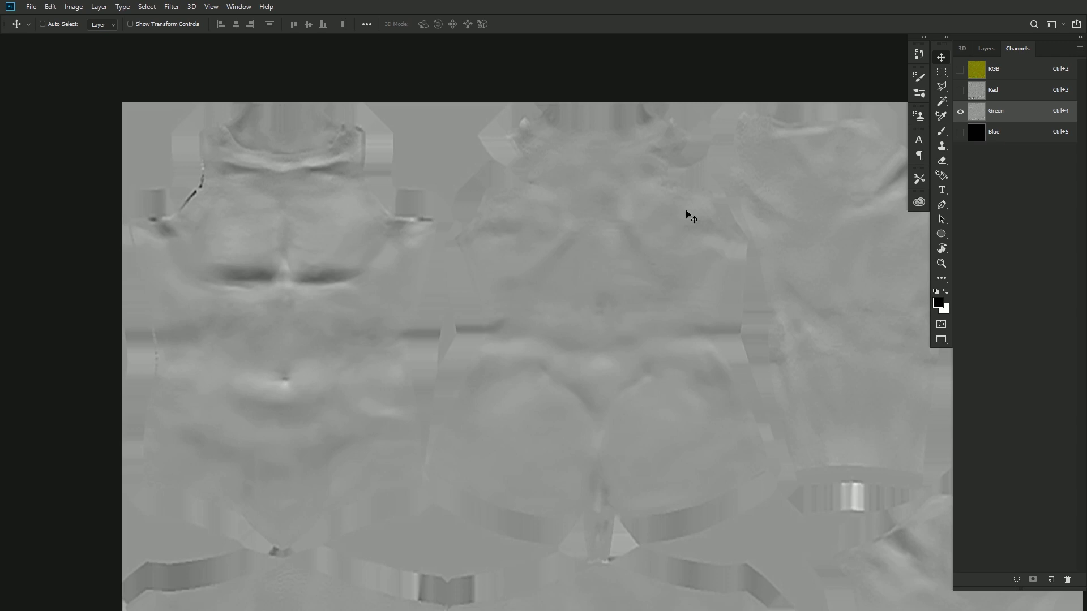
{"action": "left_click", "coordinate": [1018, 96]}
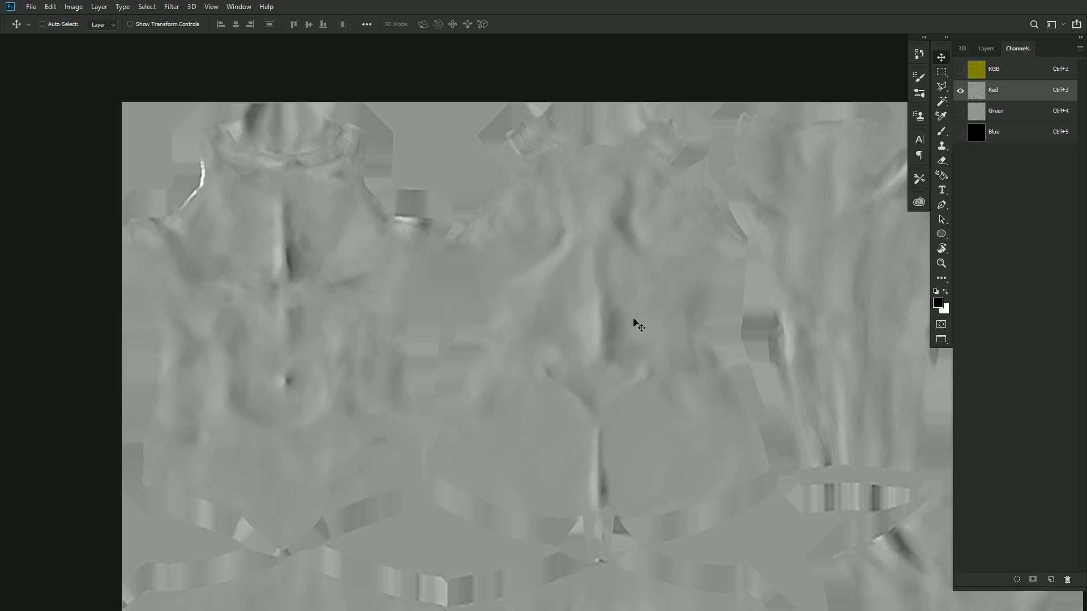
{"action": "left_click", "coordinate": [1007, 113]}
{"action": "left_click", "coordinate": [1017, 100]}
{"action": "left_click", "coordinate": [1024, 116]}
{"action": "left_click", "coordinate": [1024, 100]}
{"action": "left_click", "coordinate": [1024, 116]}
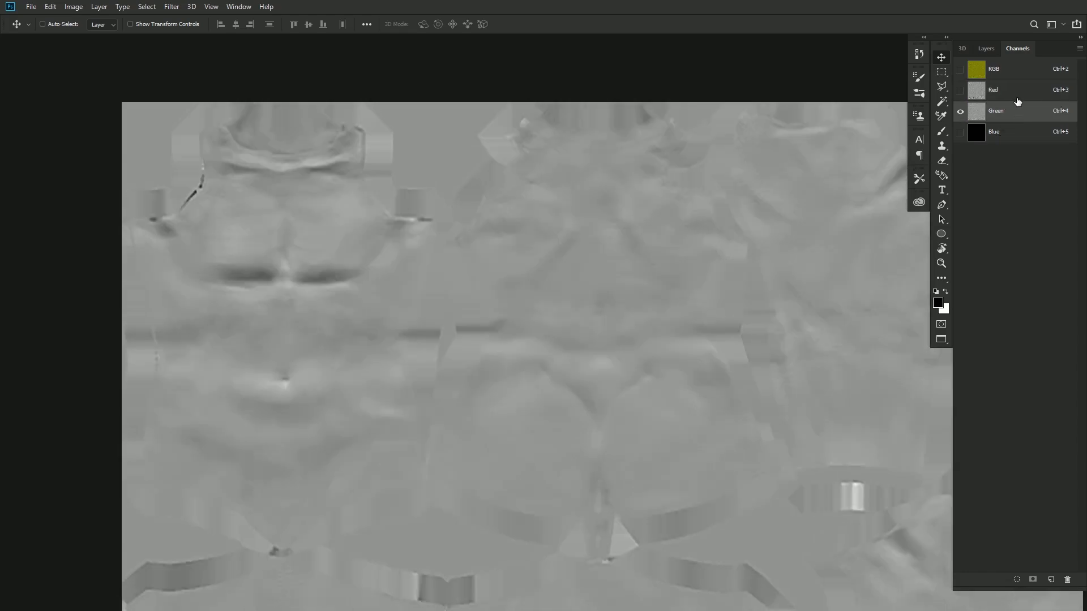
{"action": "left_click", "coordinate": [1023, 100]}
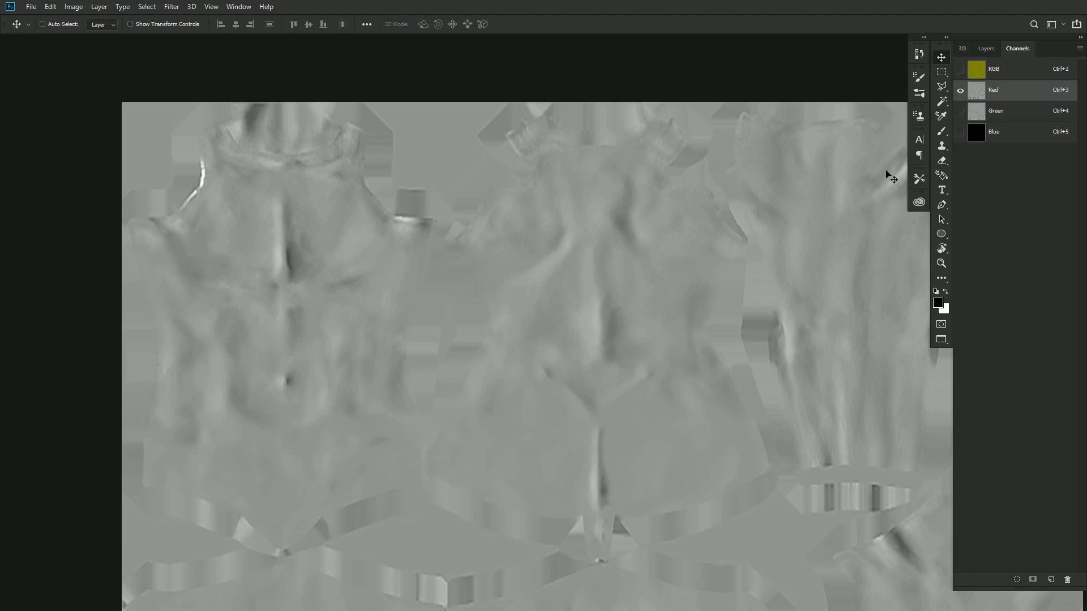
{"action": "left_click", "coordinate": [1018, 75]}
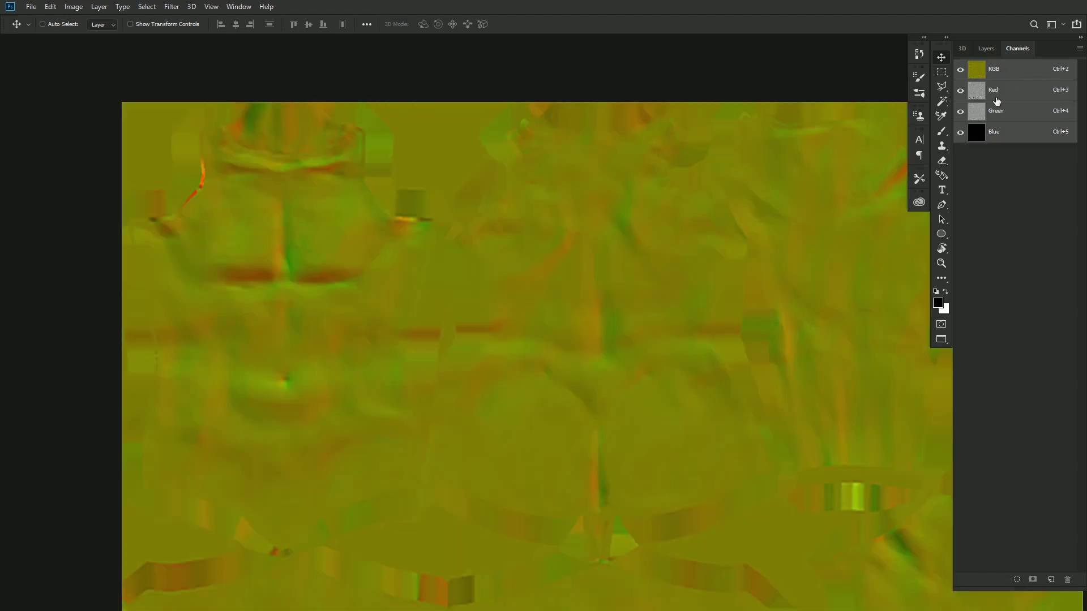
Step: Show the abs group again and move Layer 6 out of it, above the bolt group
{"action": "left_click", "coordinate": [988, 54]}
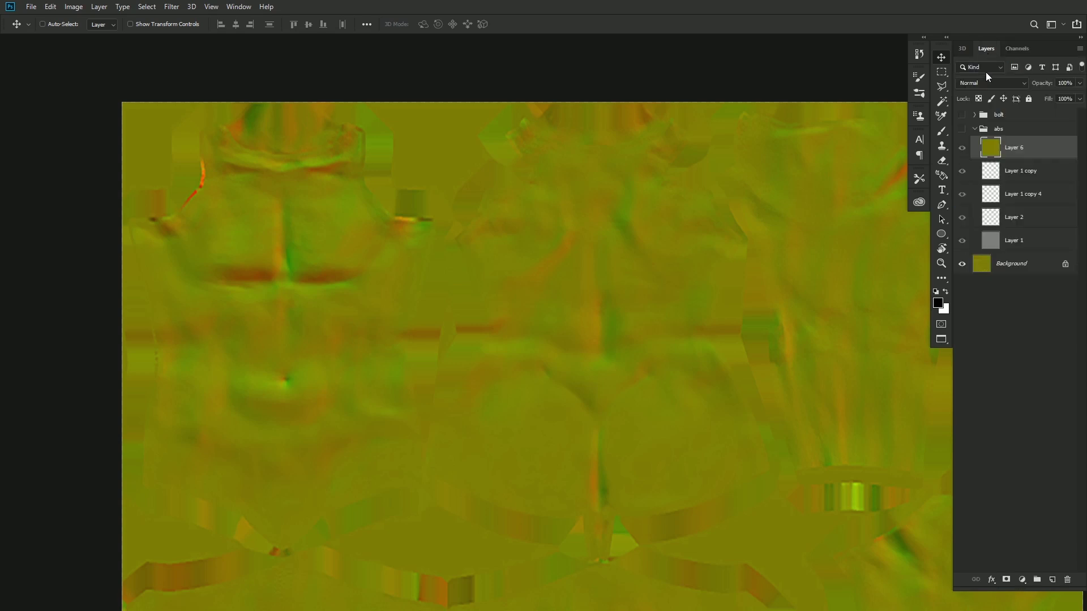
{"action": "left_click", "coordinate": [962, 130]}
{"action": "left_click_drag", "start_coordinate": [1022, 148], "coordinate": [1022, 111]}
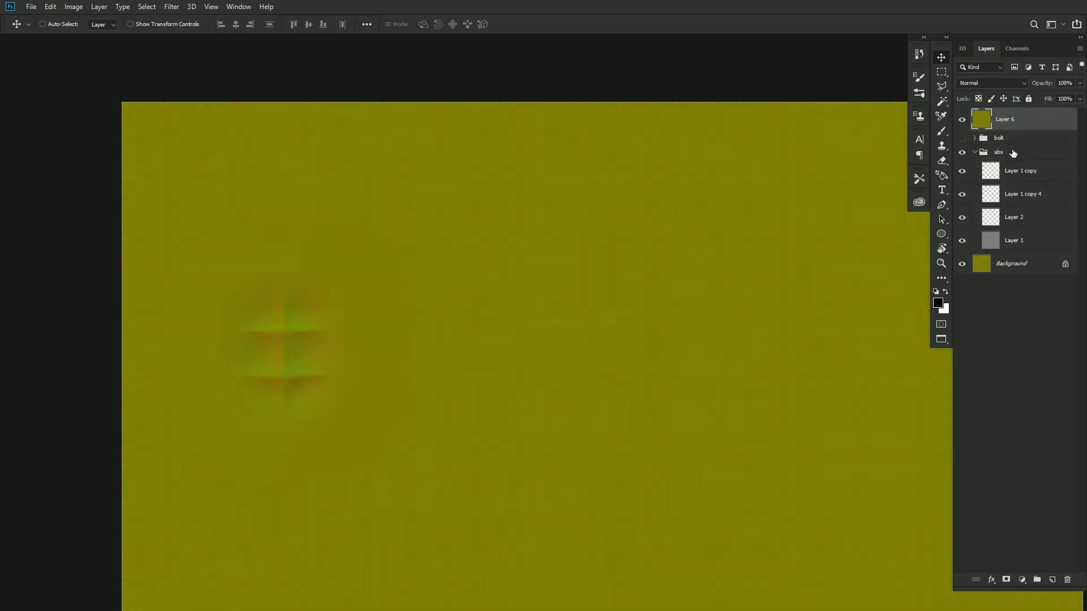
Step: Invert the Green channel of the abs normal map, check its Red channel and return to the RGB composite
{"action": "left_click", "coordinate": [1018, 48]}
{"action": "left_click", "coordinate": [1007, 112]}
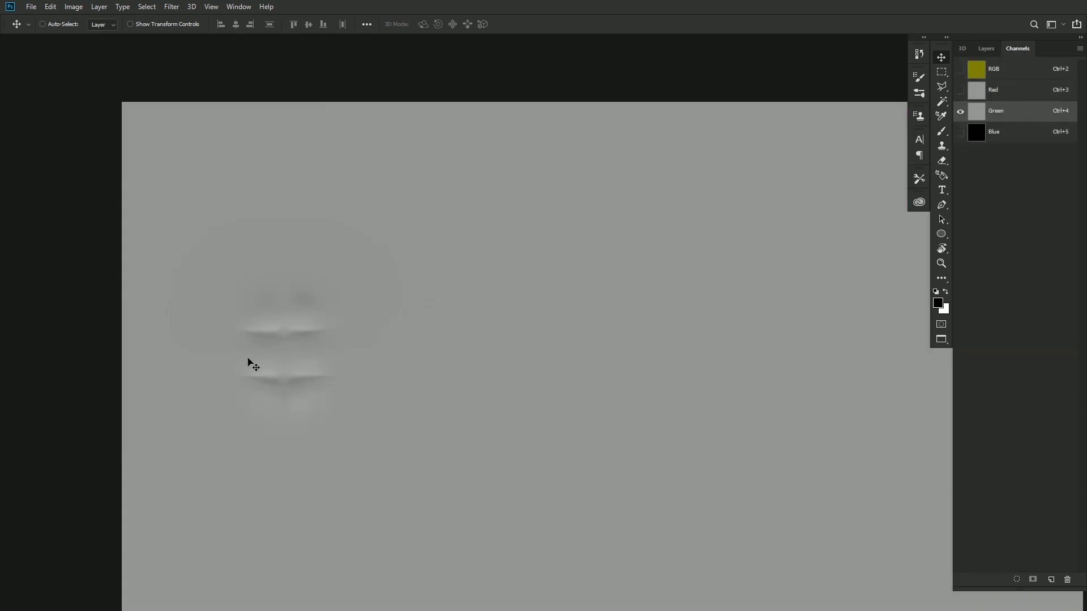
{"action": "scroll", "coordinate": [250, 364], "scroll_direction": "up", "scroll_amount": 2}
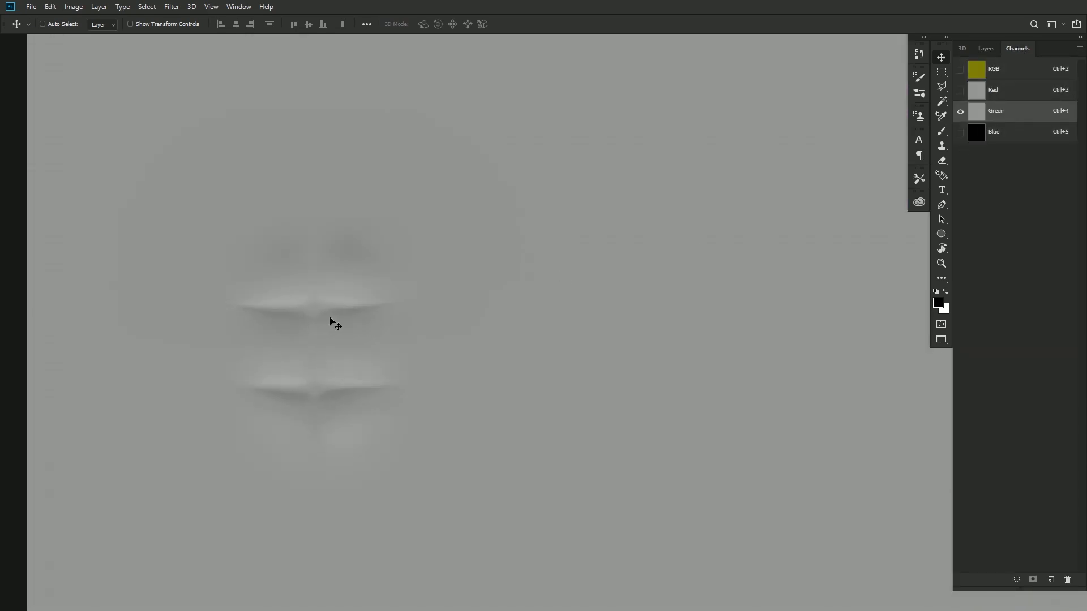
{"action": "key", "text": "ctrl"}
{"action": "left_click_drag", "start_coordinate": [344, 314], "coordinate": [349, 317]}
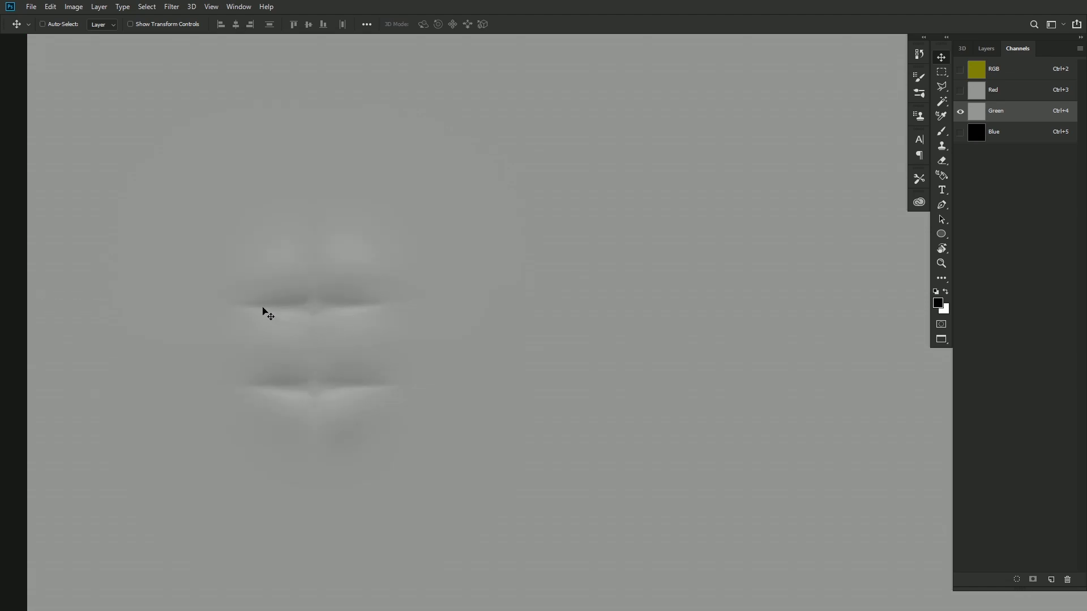
{"action": "left_click", "coordinate": [1011, 92]}
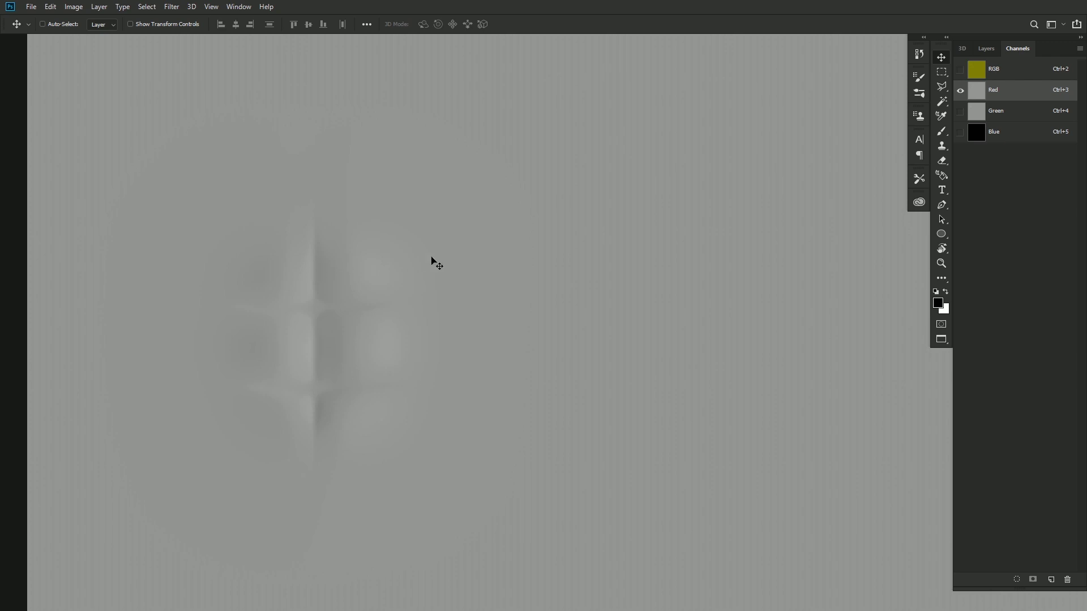
{"action": "left_click", "coordinate": [1015, 75]}
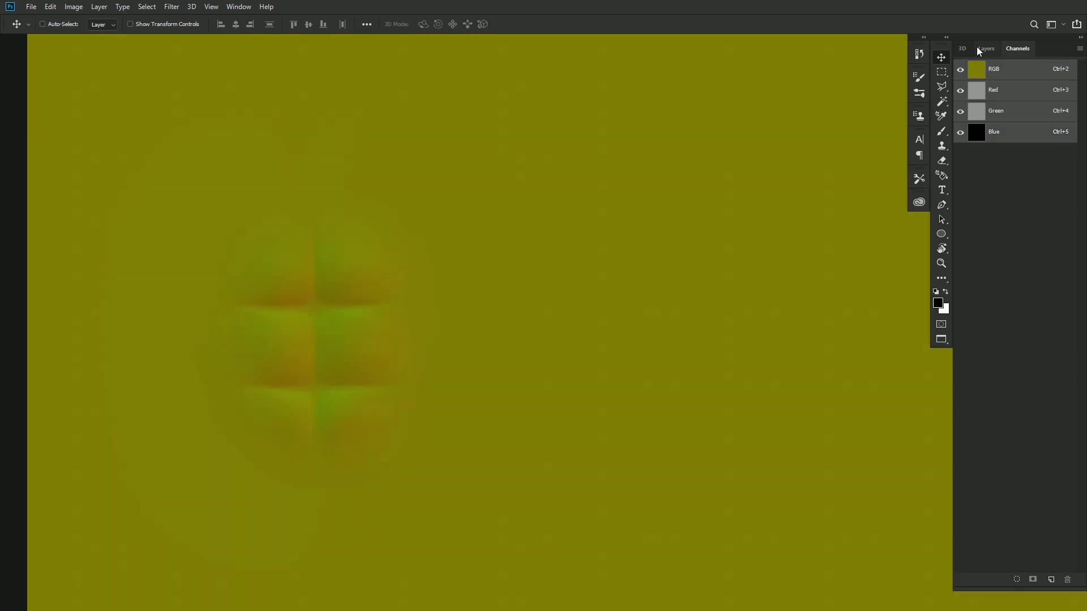
Step: Set the blend mode of Layer 6 to Overlay and hide the abs group
{"action": "left_click", "coordinate": [988, 48]}
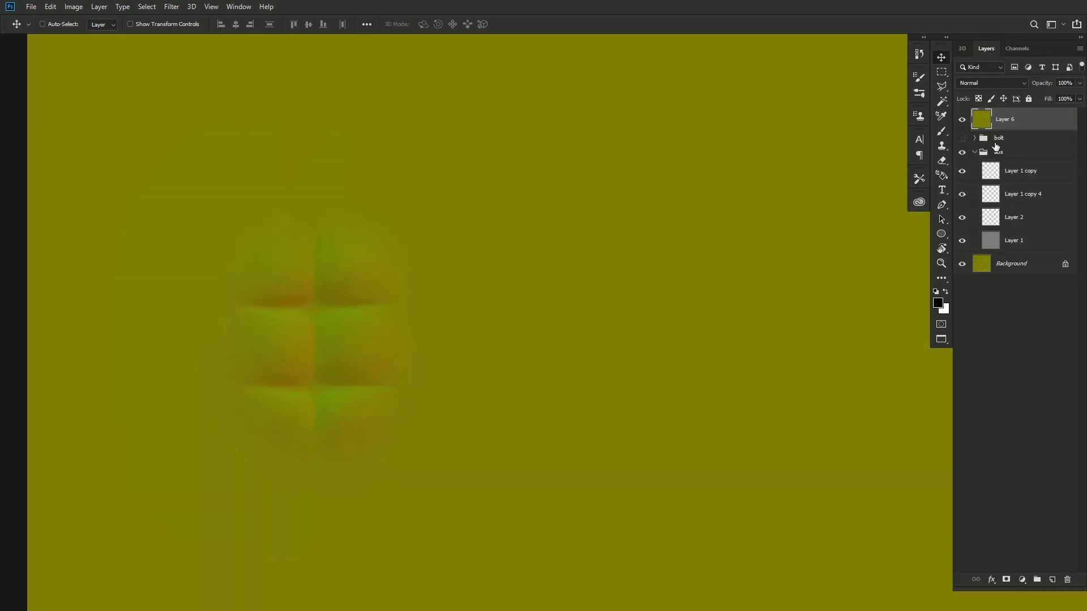
{"action": "left_click", "coordinate": [1011, 83]}
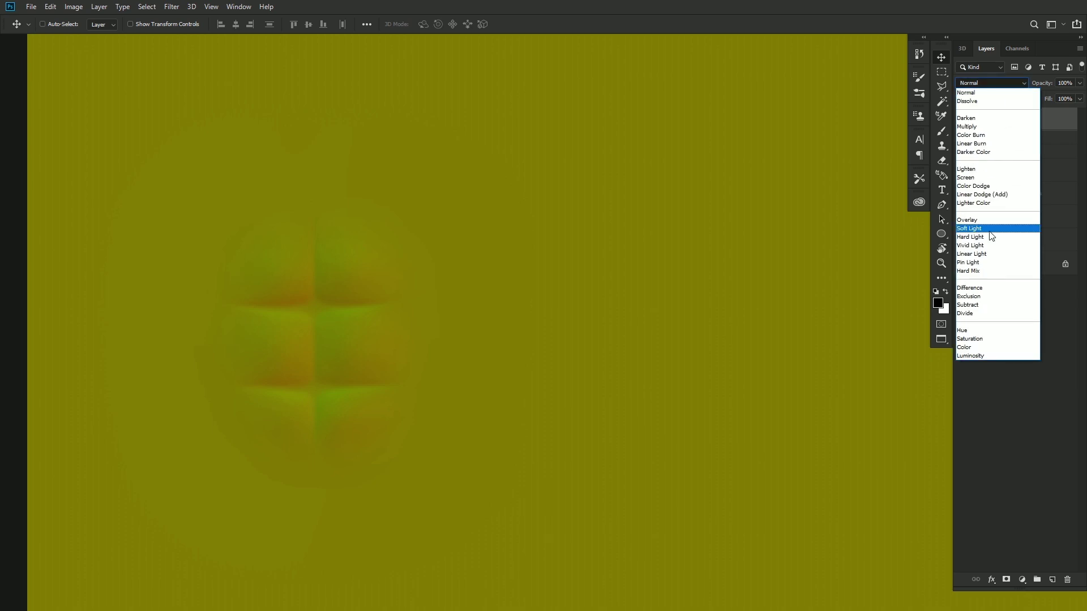
{"action": "left_click", "coordinate": [987, 223]}
{"action": "left_click", "coordinate": [962, 152]}
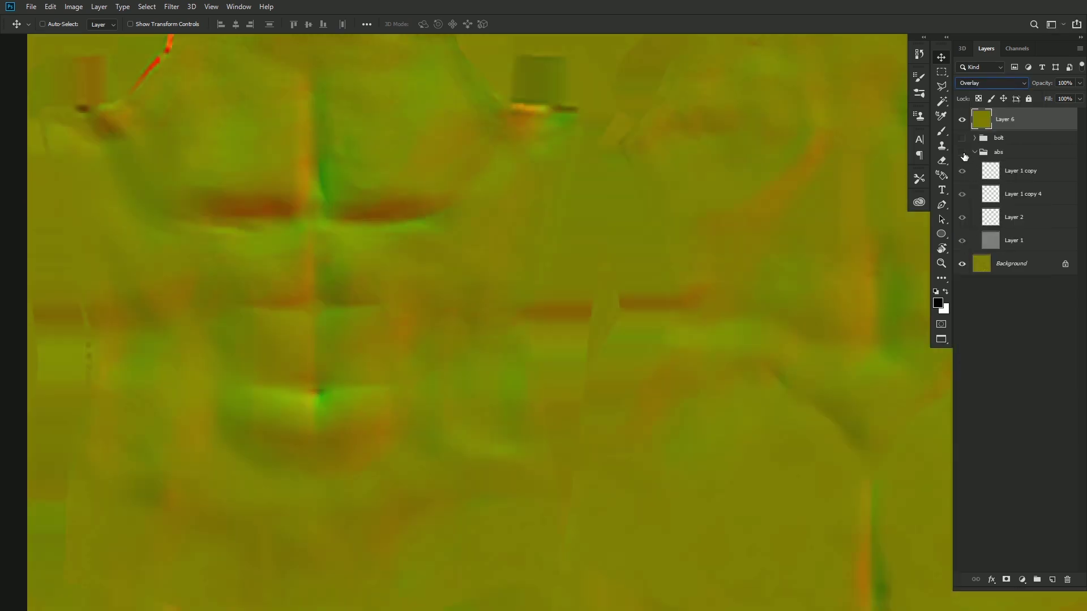
Step: Compare the body texture with and without Layer 6 and examine how the abs detail blends into the torso
{"action": "left_click", "coordinate": [962, 121]}
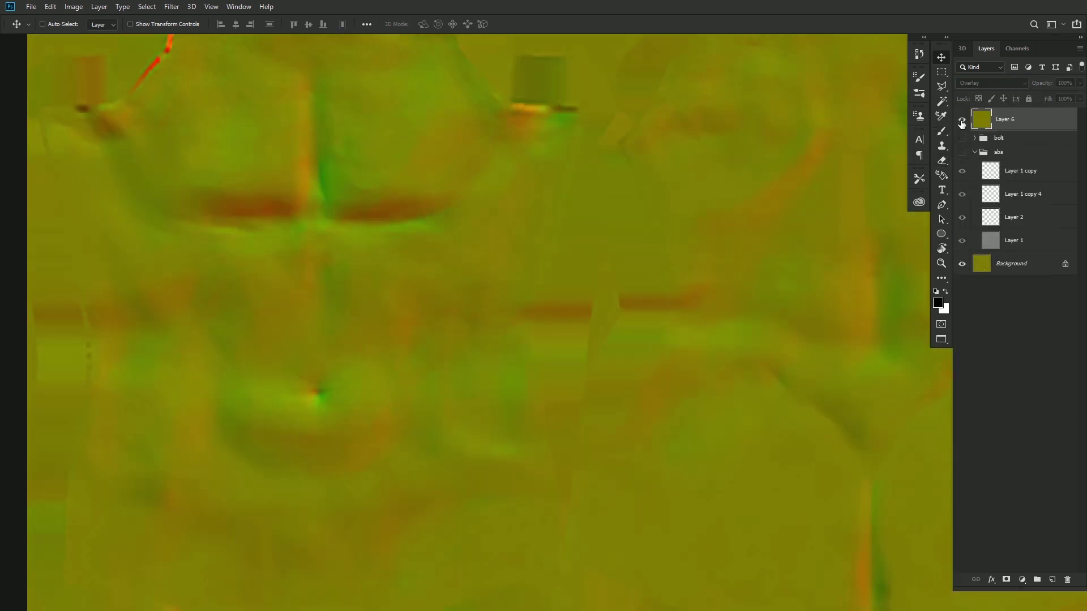
{"action": "left_click", "coordinate": [961, 120]}
{"action": "left_click", "coordinate": [961, 120]}
{"action": "left_click", "coordinate": [961, 121]}
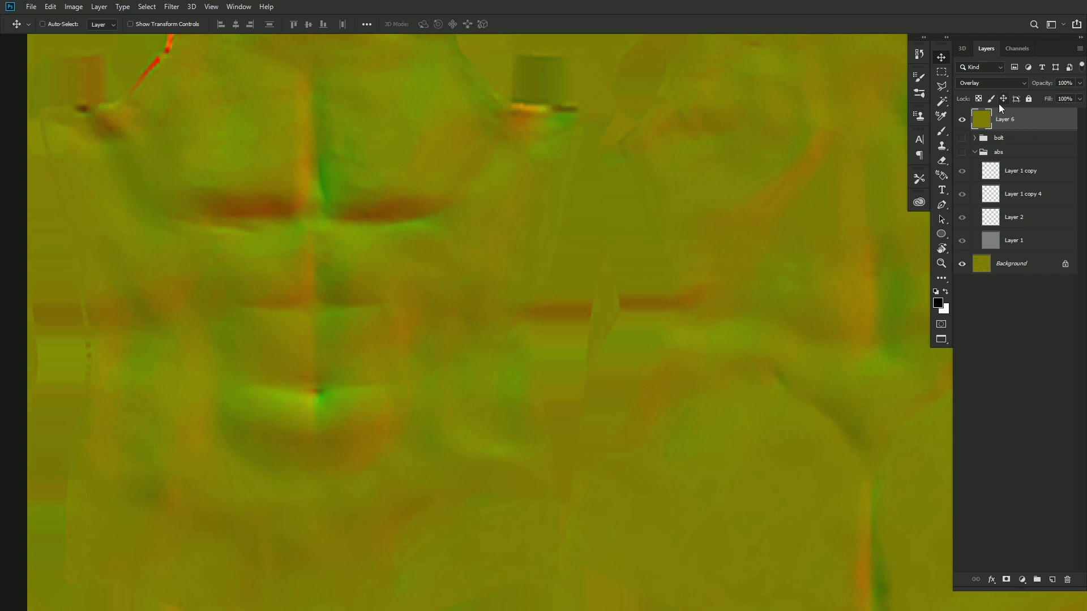
{"action": "key", "text": "ctrl"}
{"action": "scroll", "coordinate": [481, 274], "scroll_direction": "down", "scroll_amount": 2}
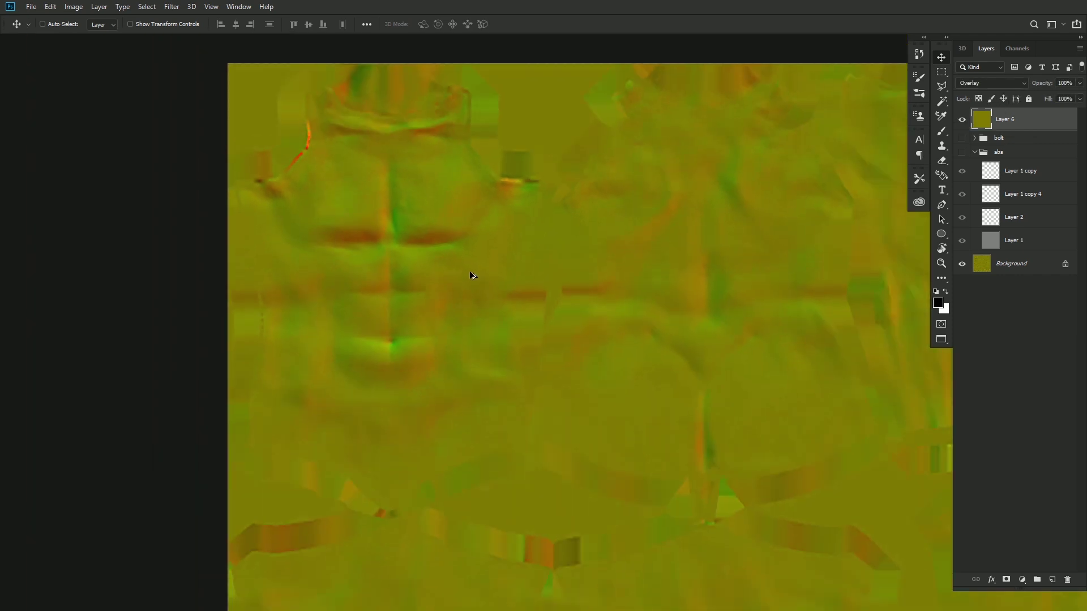
{"action": "scroll", "coordinate": [421, 280], "scroll_direction": "down", "scroll_amount": 2}
{"action": "scroll", "coordinate": [421, 280], "scroll_direction": "up", "scroll_amount": 3}
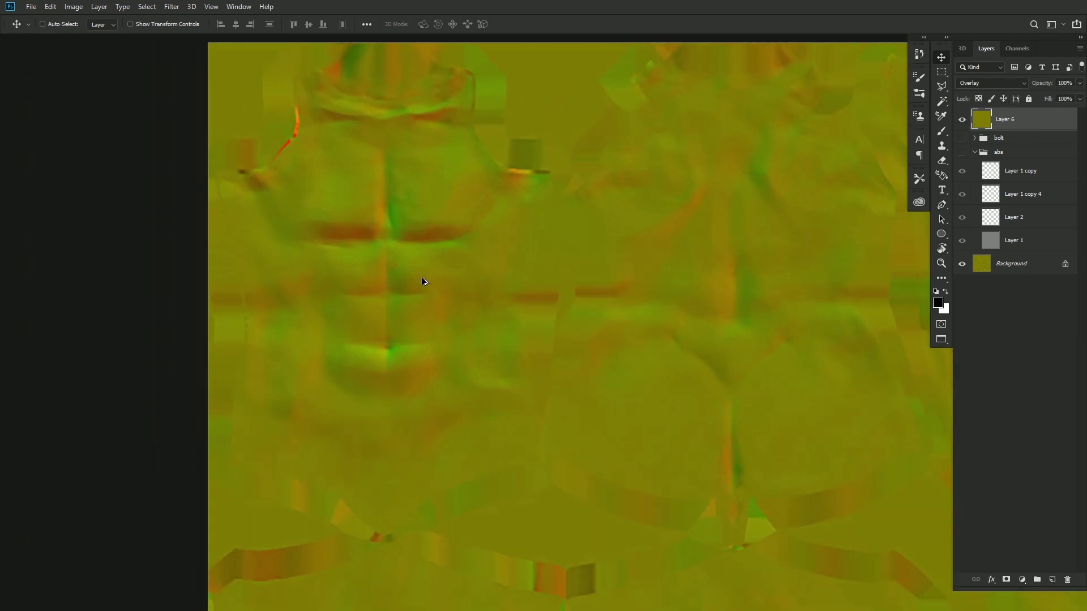
{"action": "scroll", "coordinate": [422, 258], "scroll_direction": "down", "scroll_amount": 1}
{"action": "scroll", "coordinate": [415, 300], "scroll_direction": "up", "scroll_amount": 2}
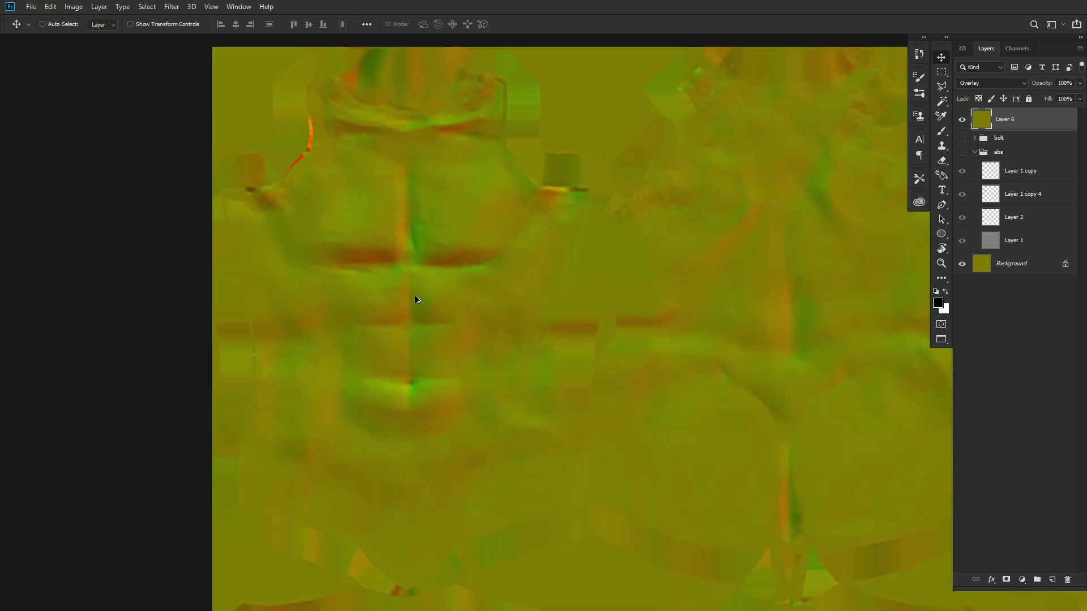
Step: Reduce the opacity of Layer 6 to 87% and review the blended abs on the body texture
{"action": "left_click", "coordinate": [1079, 83]}
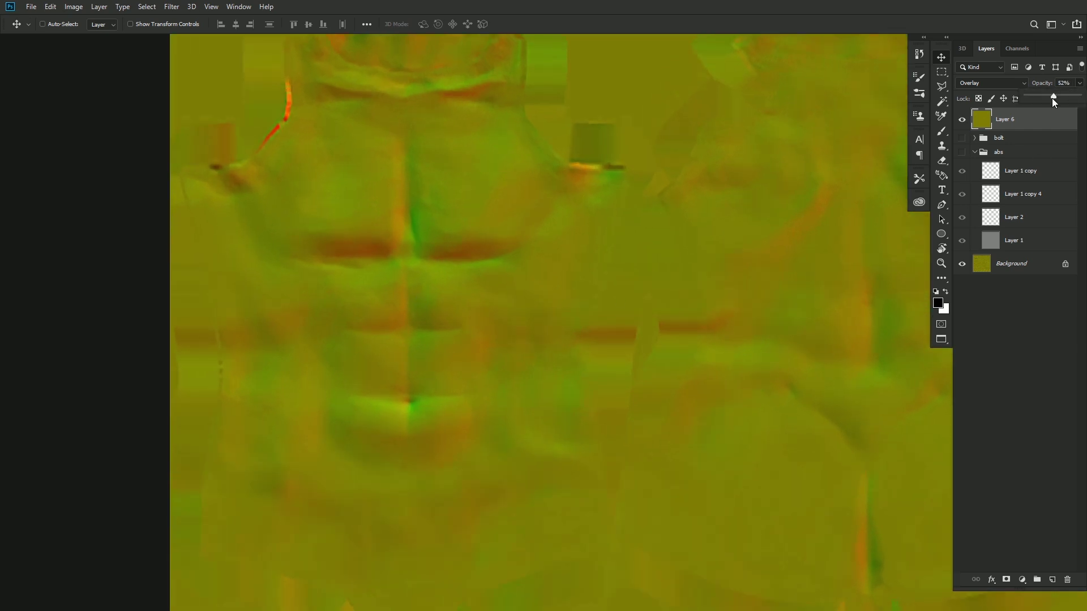
{"action": "left_click_drag", "start_coordinate": [1067, 97], "coordinate": [1072, 97]}
{"action": "left_click", "coordinate": [748, 238]}
{"action": "scroll", "coordinate": [382, 281], "scroll_direction": "down", "scroll_amount": 3}
{"action": "scroll", "coordinate": [372, 276], "scroll_direction": "up", "scroll_amount": 1}
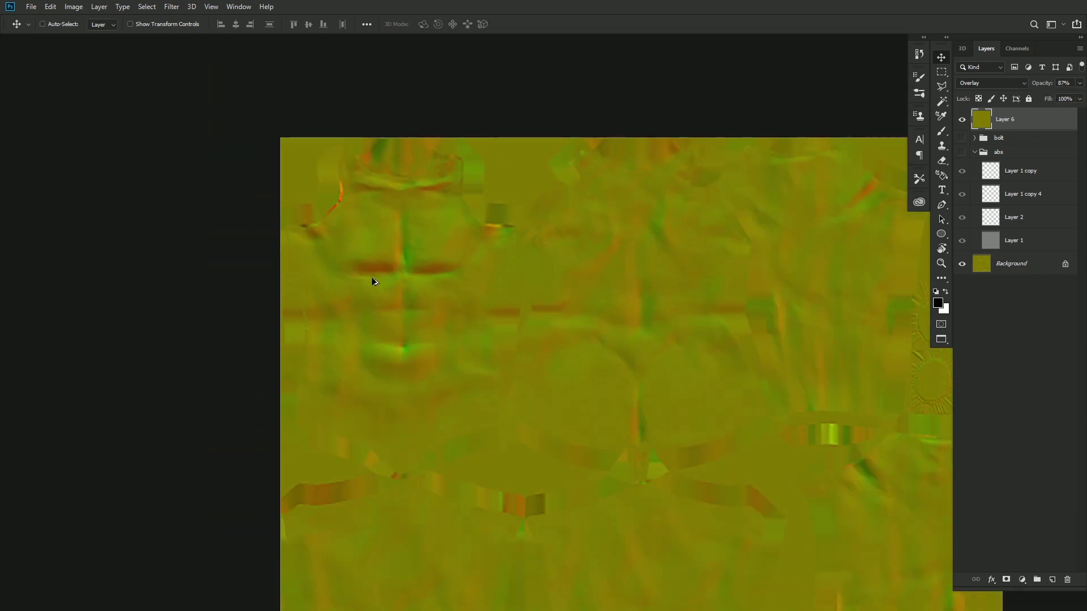
{"action": "scroll", "coordinate": [372, 277], "scroll_direction": "up", "scroll_amount": 2}
{"action": "scroll", "coordinate": [372, 276], "scroll_direction": "down", "scroll_amount": 1}
Step: Save the texture over the existing f_skin_NM.dds in mod_tools in Intel Texture Works format with the NM preset and BC5 compression
{"action": "key", "text": "ctrl+shift+s"}
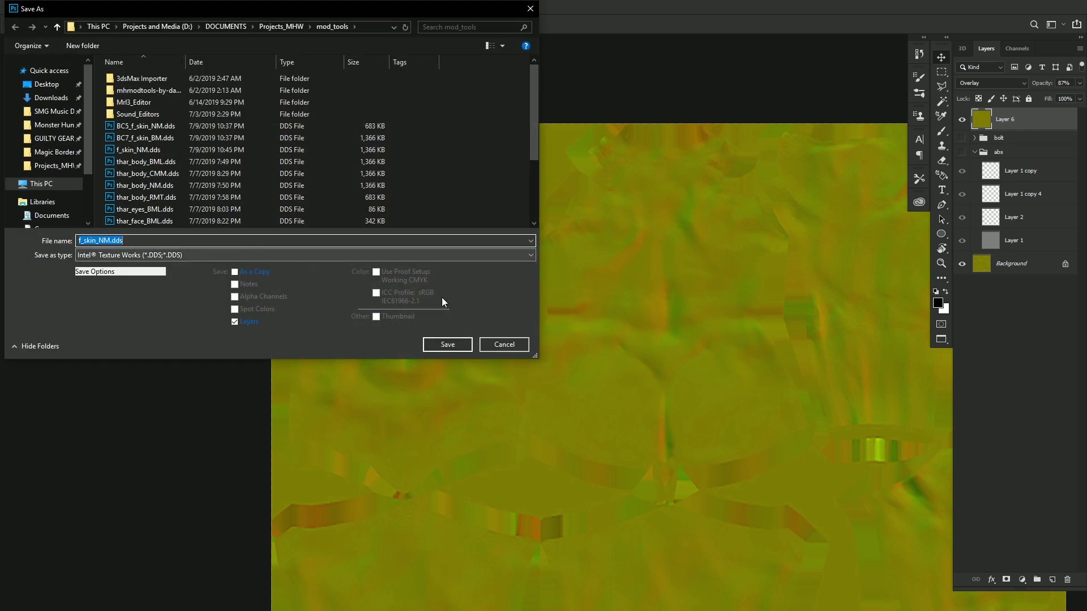
{"action": "left_click", "coordinate": [453, 343]}
{"action": "left_click", "coordinate": [566, 298]}
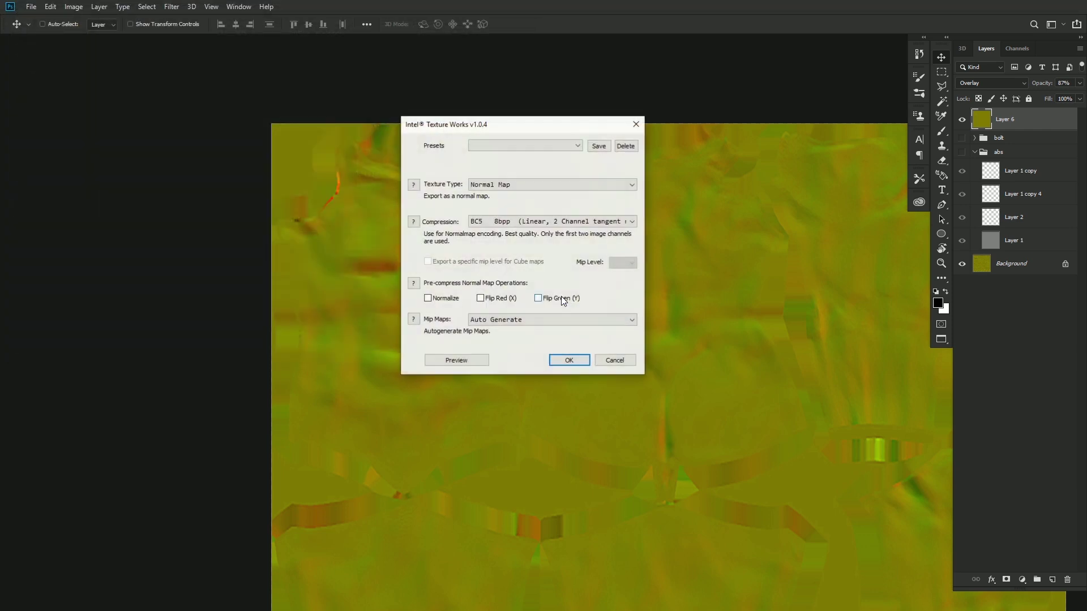
{"action": "left_click", "coordinate": [507, 145]}
{"action": "left_click", "coordinate": [510, 156]}
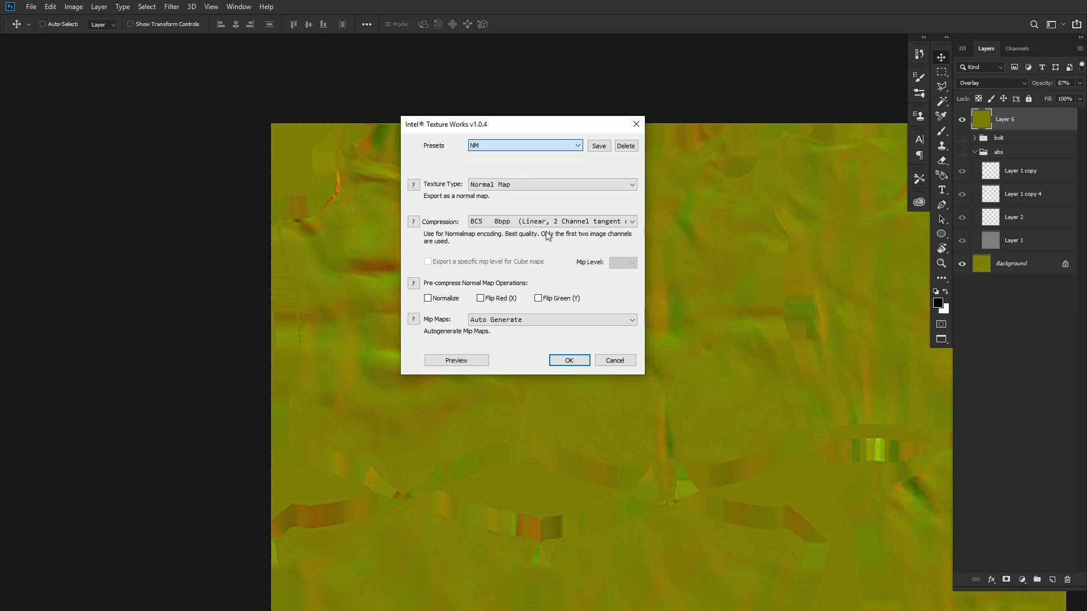
{"action": "left_click", "coordinate": [569, 360]}
Step: Delete the old f_skin_NM.tex from the game's skin folder and refresh the character by opening the Armor Pigment view in the game
{"action": "key", "text": "alt+Tab"}
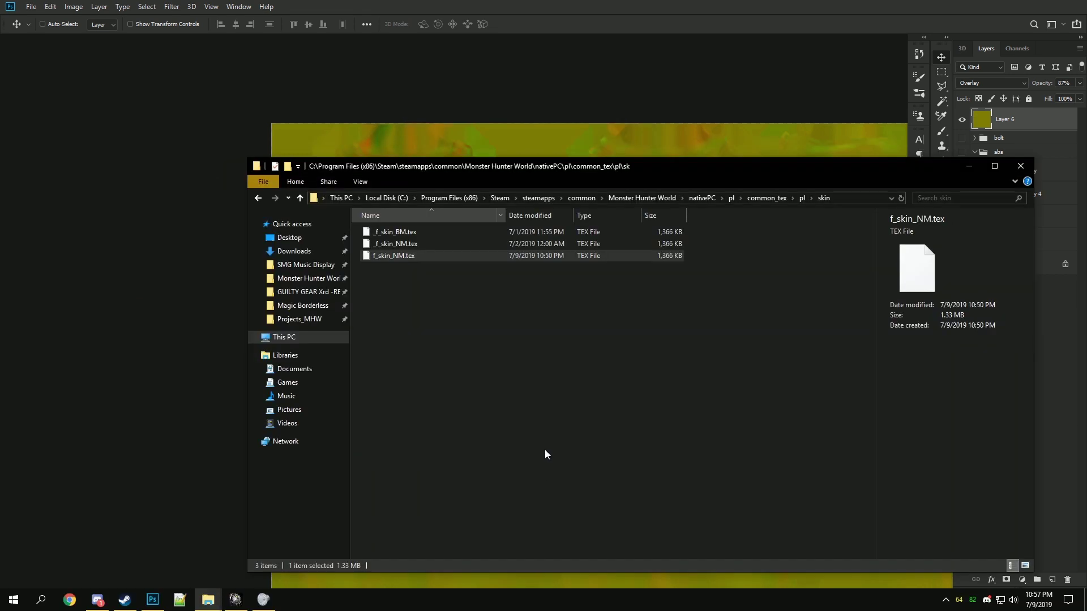
{"action": "key", "text": "Delete"}
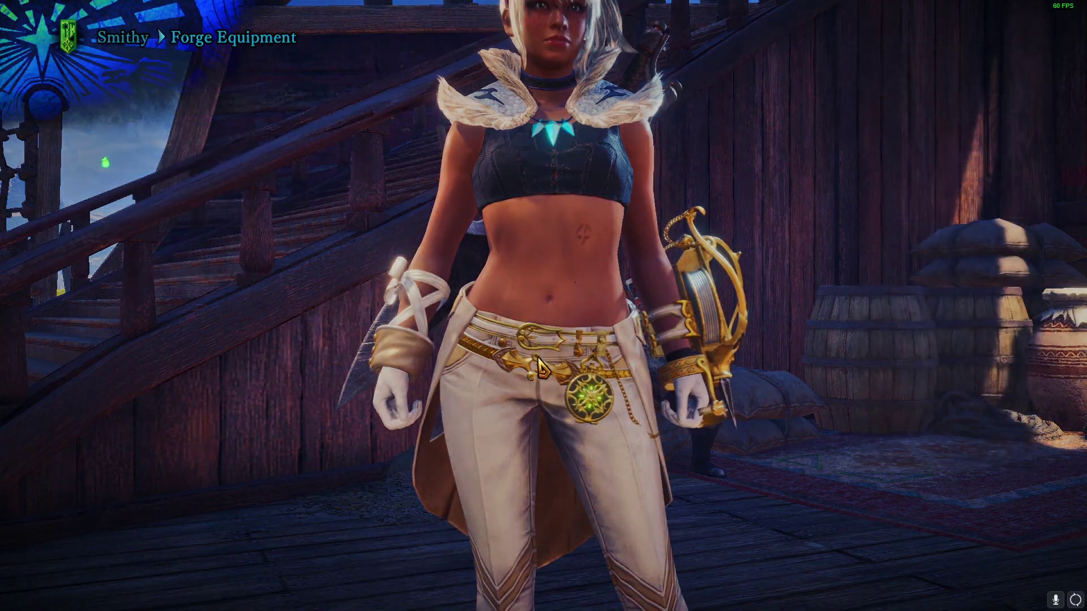
{"action": "key", "text": "shift"}
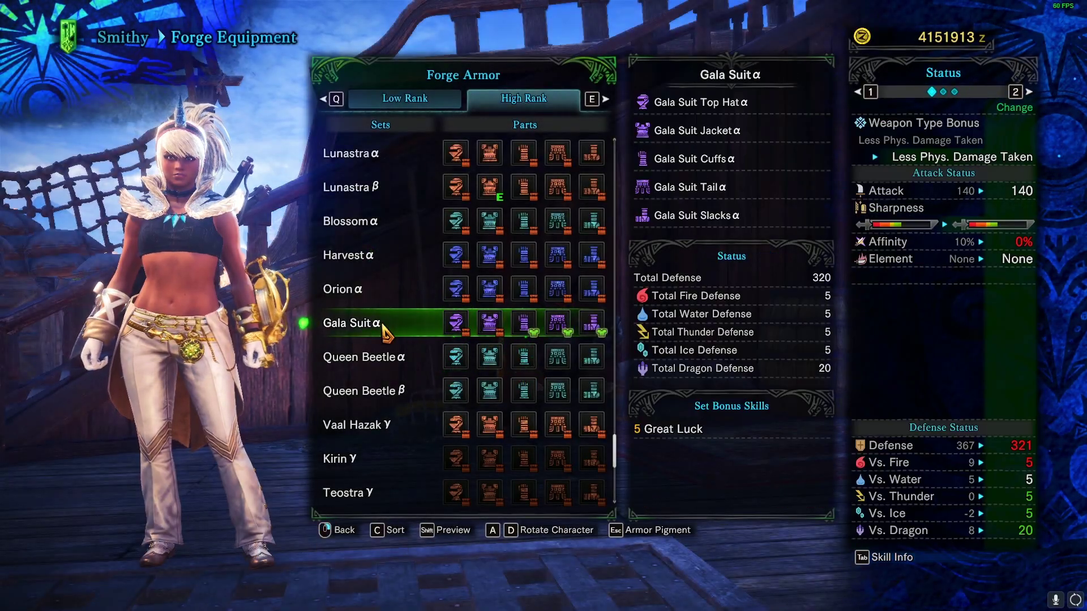
{"action": "key", "text": "Escape"}
Step: Convert f_skin_NM.dds with MHWTexConverter_by_Jodo.exe and move the resulting f_skin_NM.tex from mod_tools into the game's skin folder
{"action": "key", "text": "alt+Tab"}
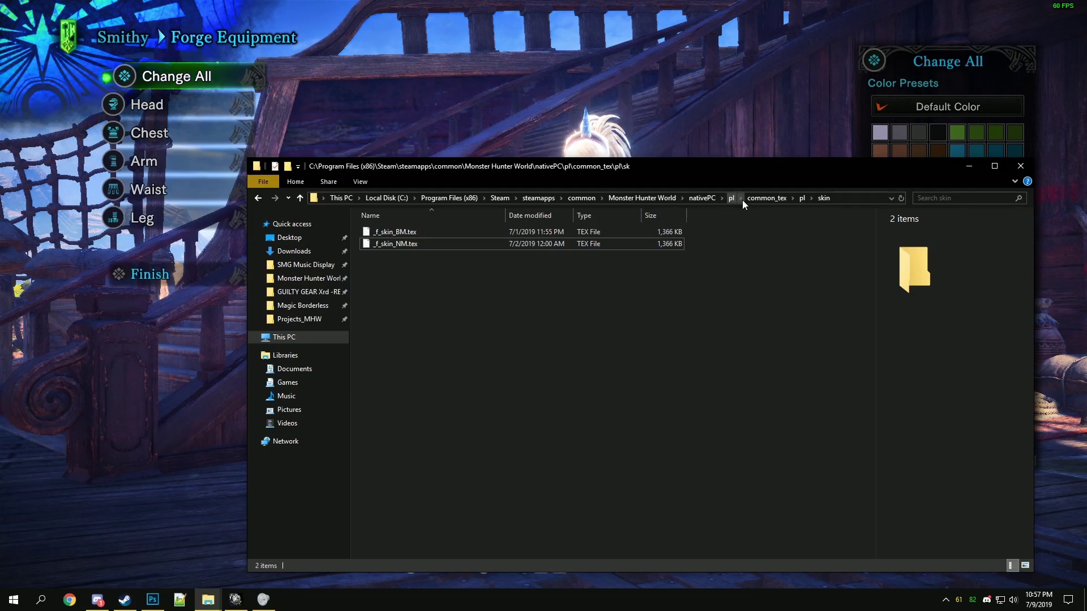
{"action": "left_click", "coordinate": [208, 599]}
{"action": "left_click", "coordinate": [160, 552]}
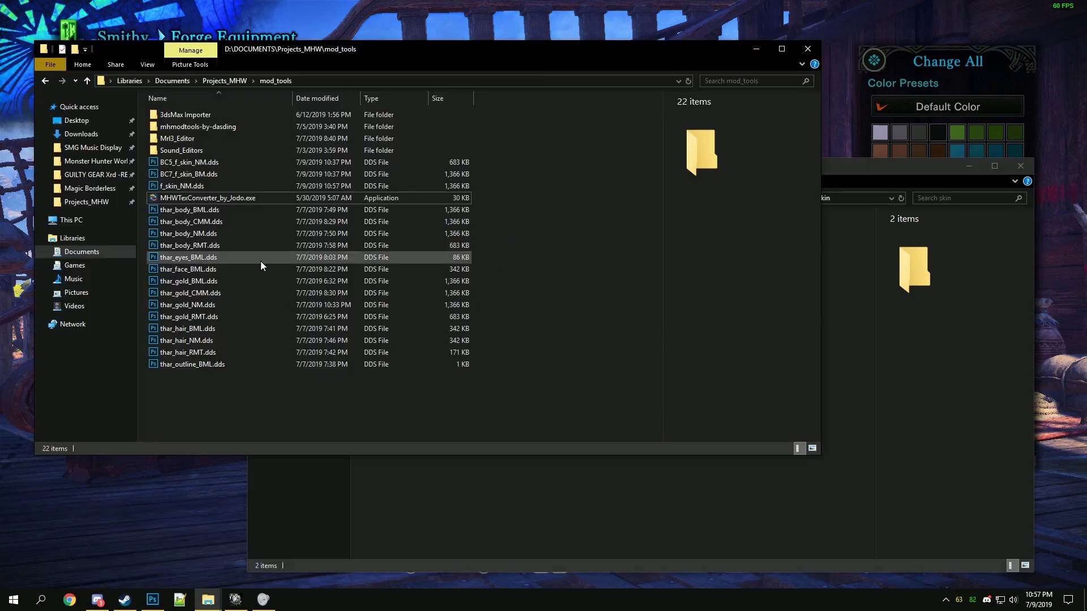
{"action": "left_click", "coordinate": [186, 185]}
{"action": "left_click_drag", "start_coordinate": [211, 188], "coordinate": [556, 498]}
{"action": "left_click", "coordinate": [189, 196]}
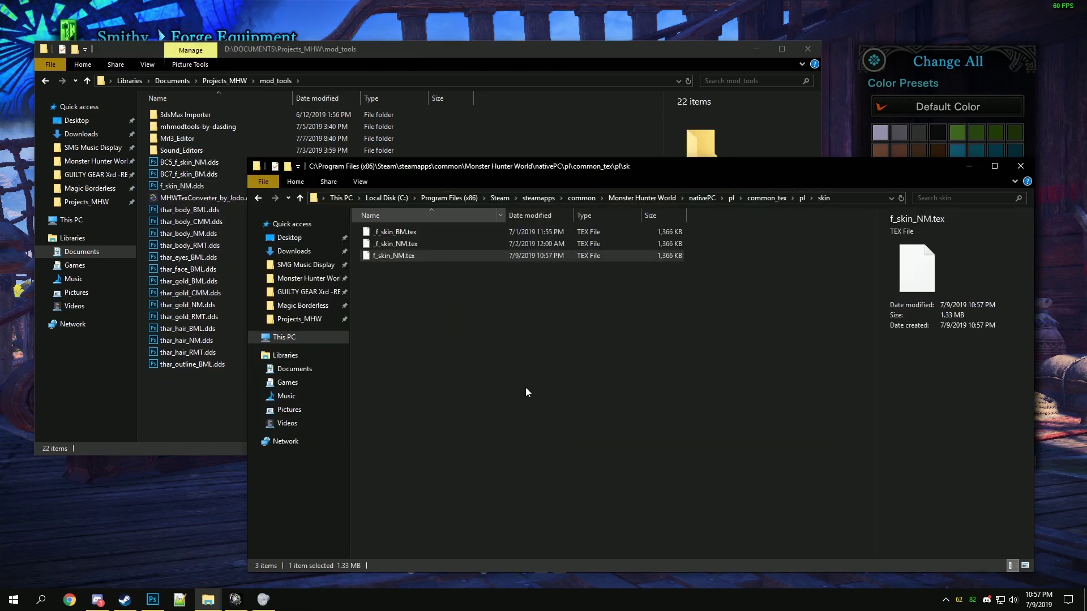
Step: Reload the character in the game by reopening the Armor Pigment view and inspect the abs closely from several angles
{"action": "left_click", "coordinate": [172, 515]}
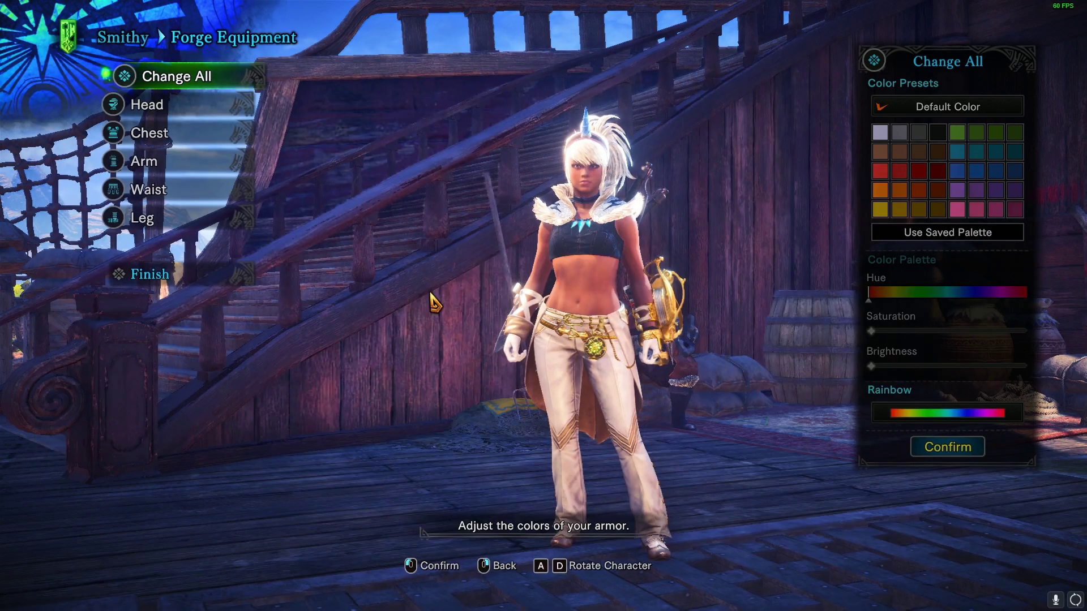
{"action": "right_click", "coordinate": [472, 338]}
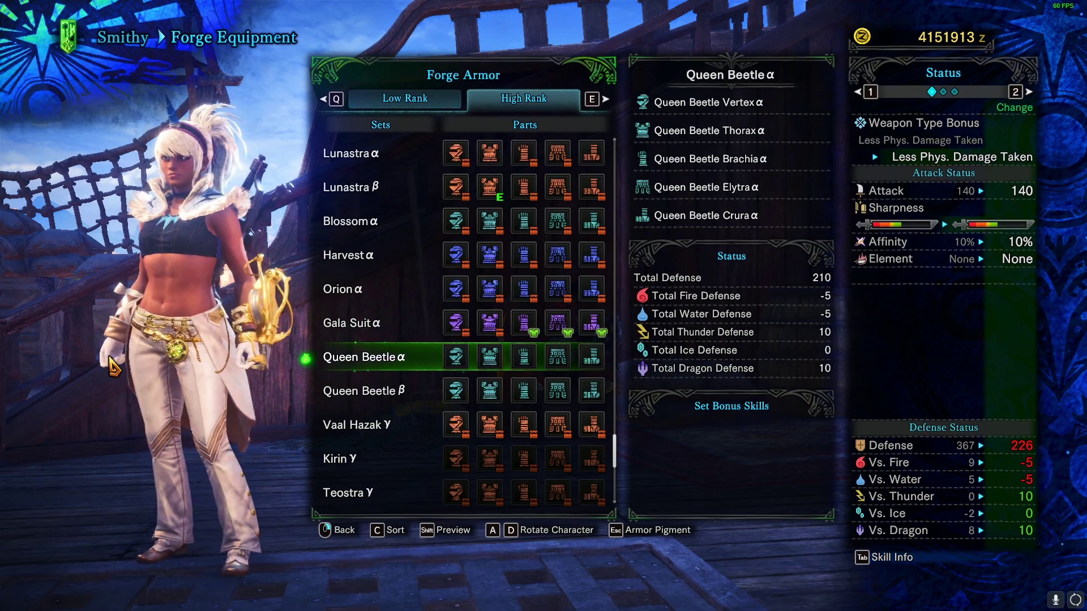
{"action": "key", "text": "Escape"}
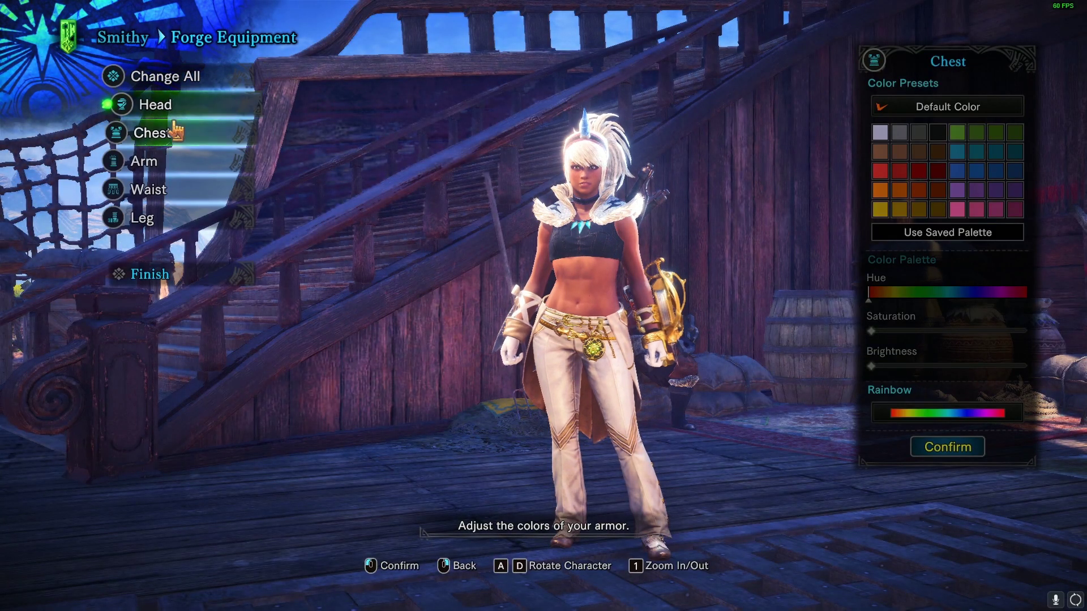
{"action": "key", "text": "1"}
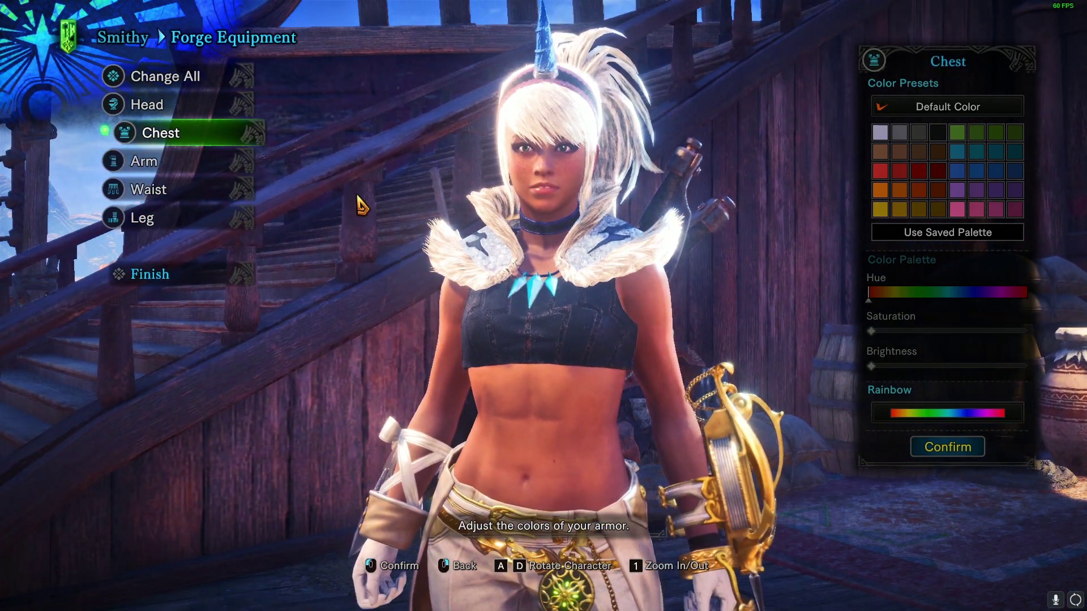
{"action": "key", "text": "a"}
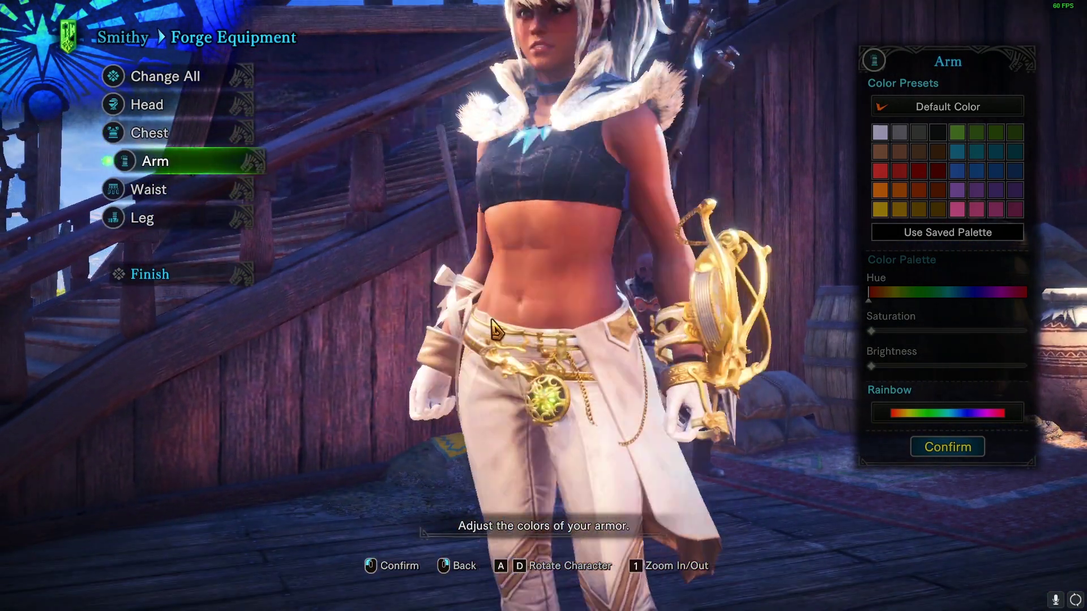
{"action": "key", "text": "d"}
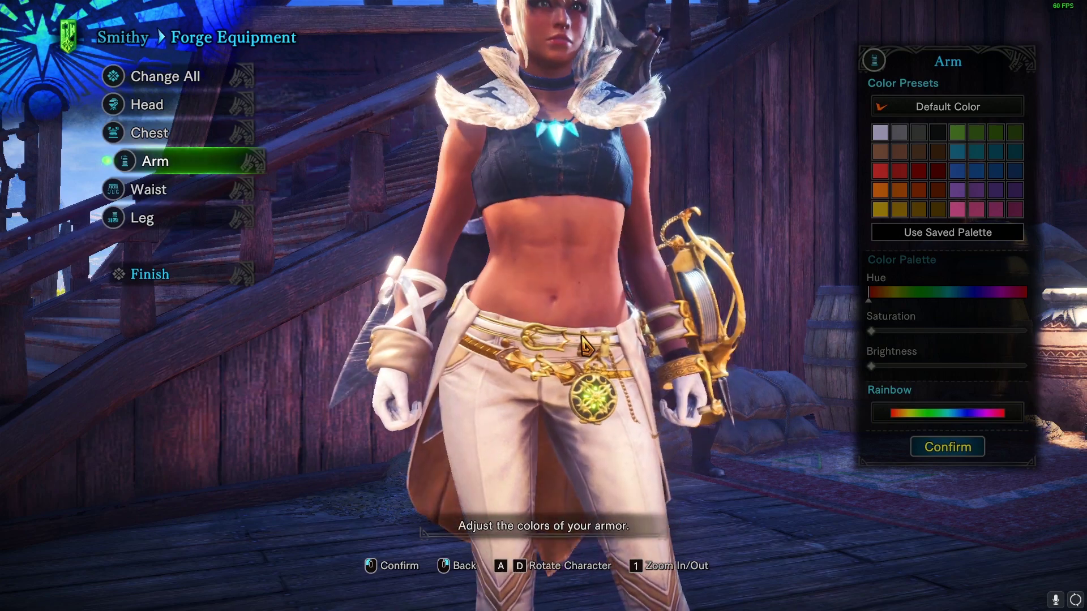
Step: Switch to Photoshop, show the bolt group with Layer 6 hidden, and stamp the visible layers into a new layer above the group
{"action": "key", "text": "alt+Tab"}
{"action": "left_click", "coordinate": [152, 600]}
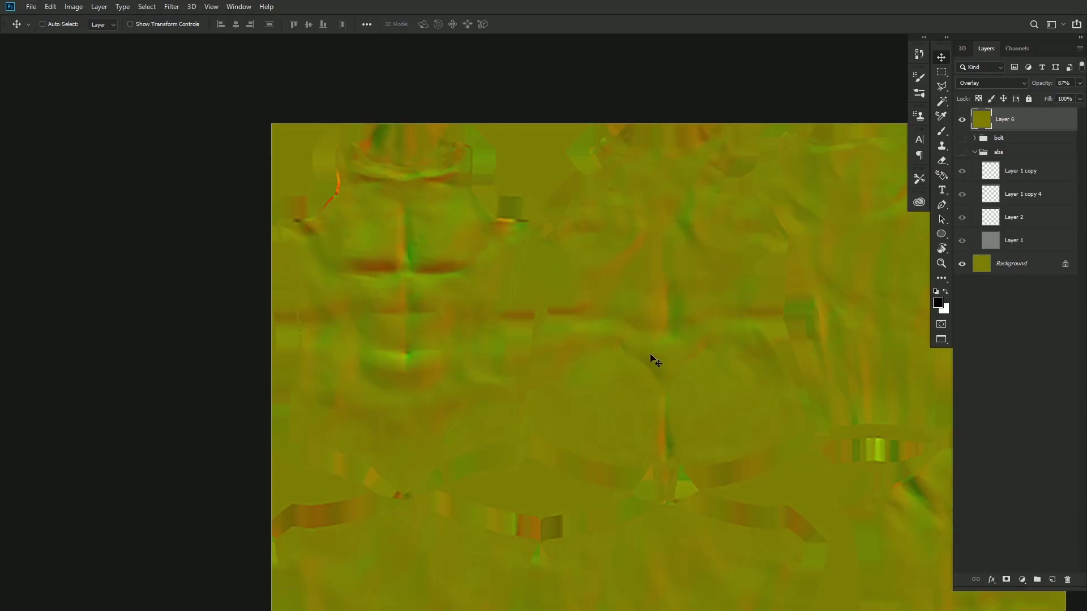
{"action": "left_click", "coordinate": [1026, 141]}
{"action": "left_click", "coordinate": [962, 138]}
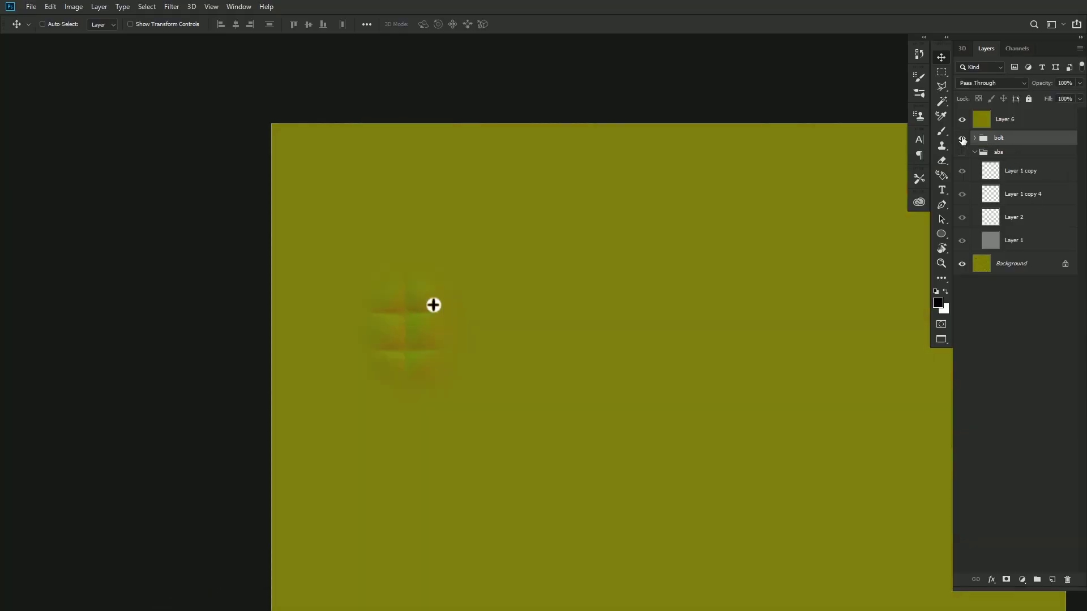
{"action": "left_click", "coordinate": [963, 120]}
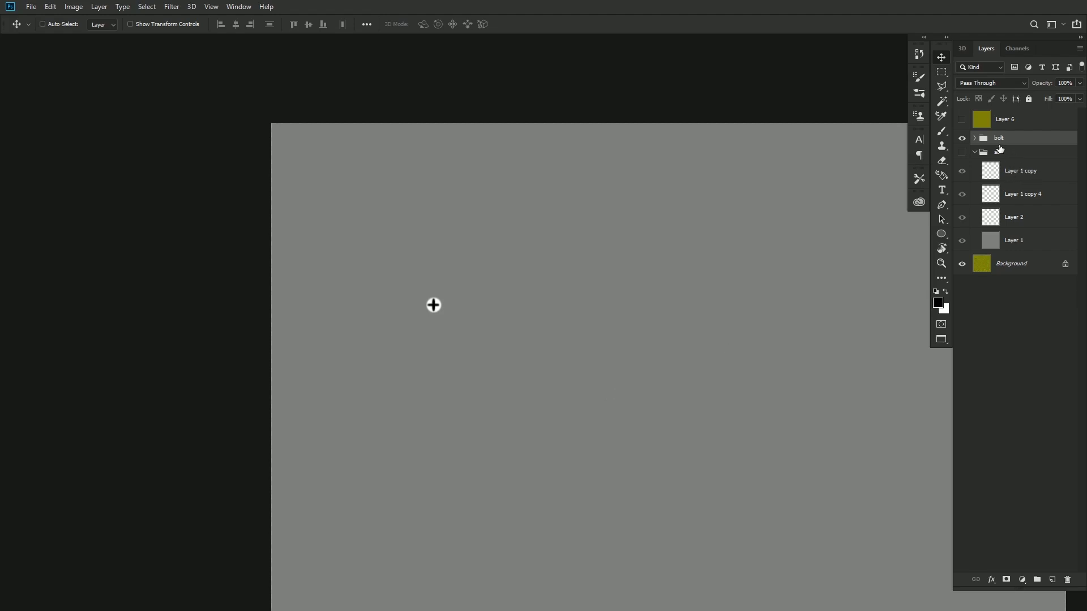
{"action": "key", "text": "ctrl+alt+shift+e"}
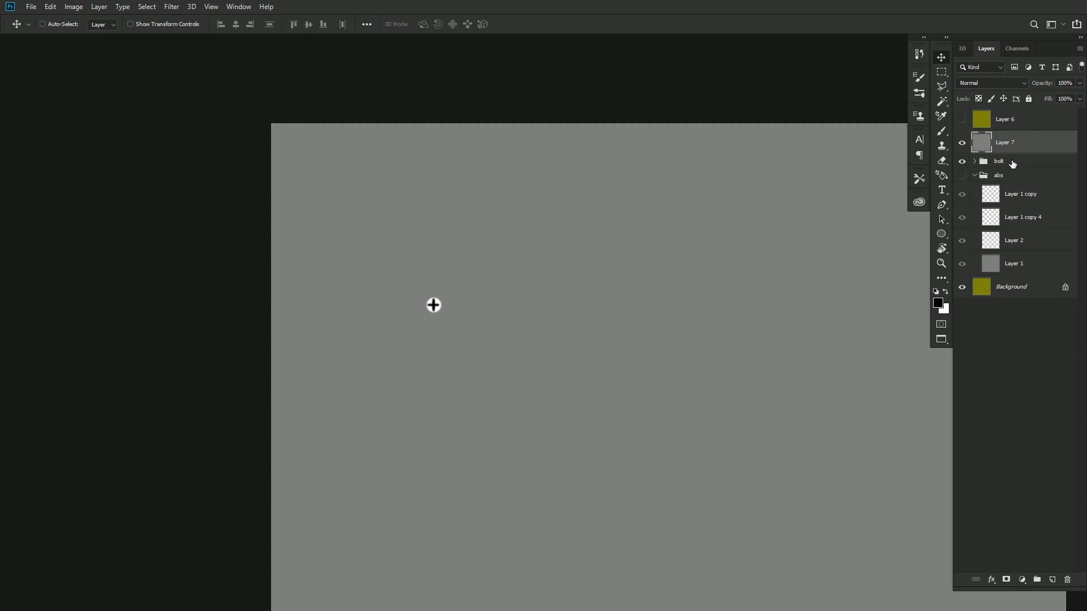
Step: Generate a normal map from the stamped bolt layer with blur 0 and detail scale 13%, using the Cone as preview object
{"action": "left_click", "coordinate": [171, 7]}
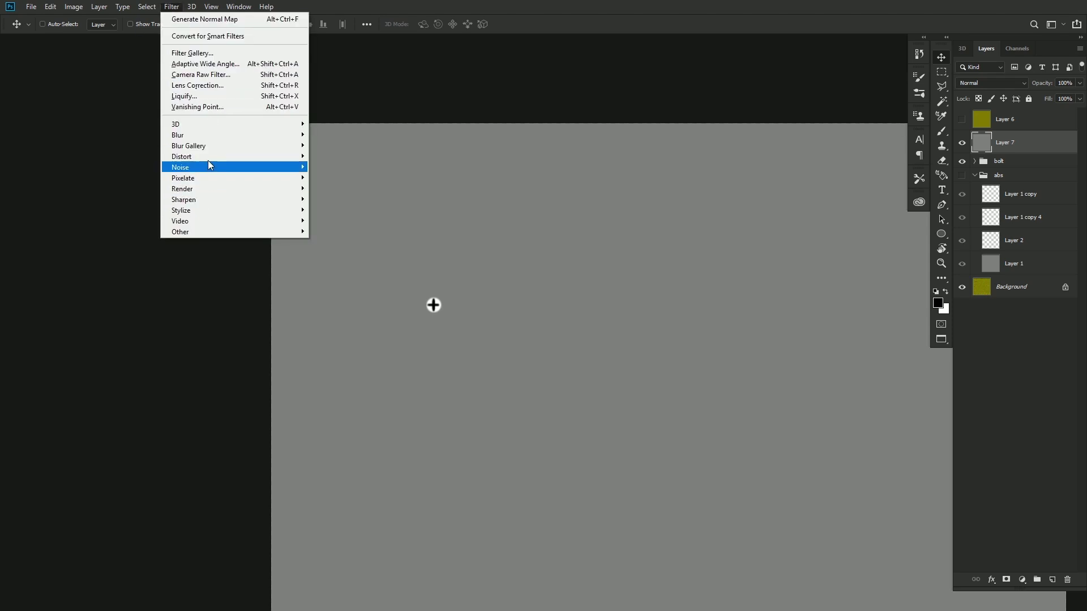
{"action": "mouse_move", "coordinate": [206, 134]}
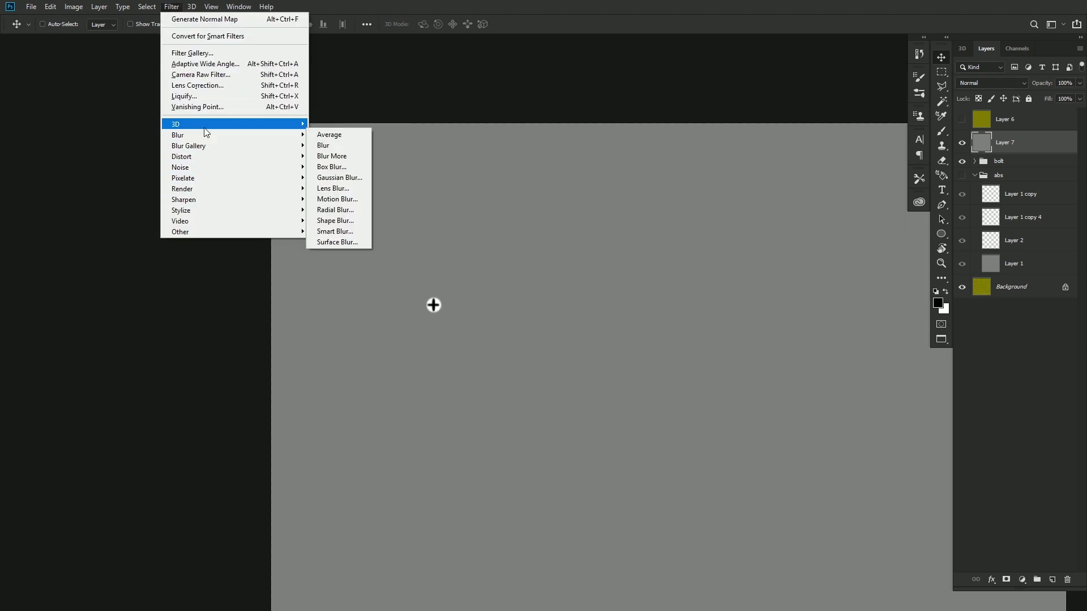
{"action": "left_click", "coordinate": [368, 134]}
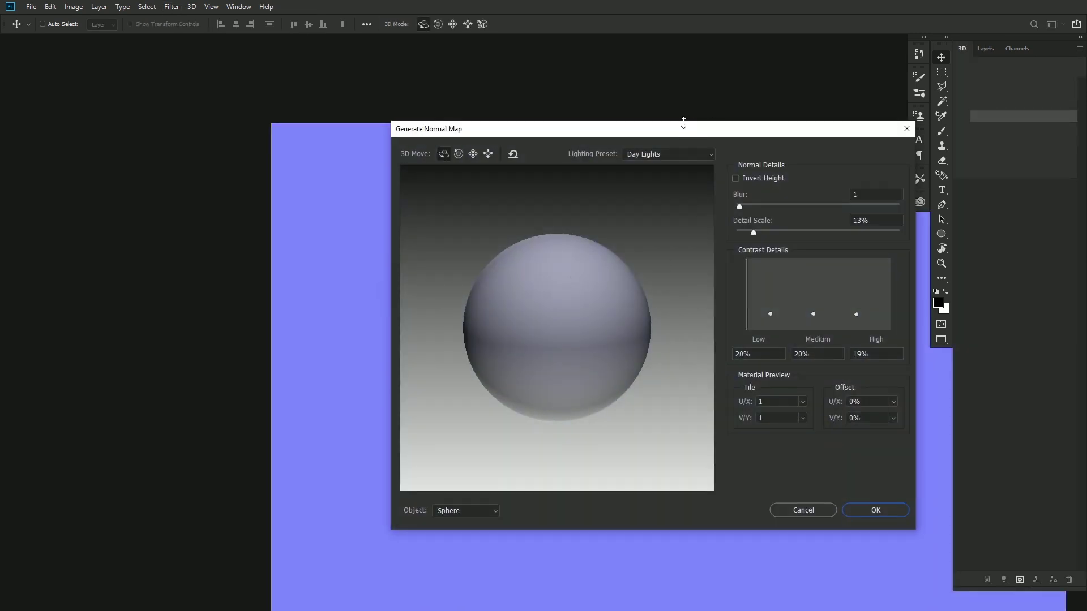
{"action": "left_click_drag", "start_coordinate": [682, 120], "coordinate": [799, 83]}
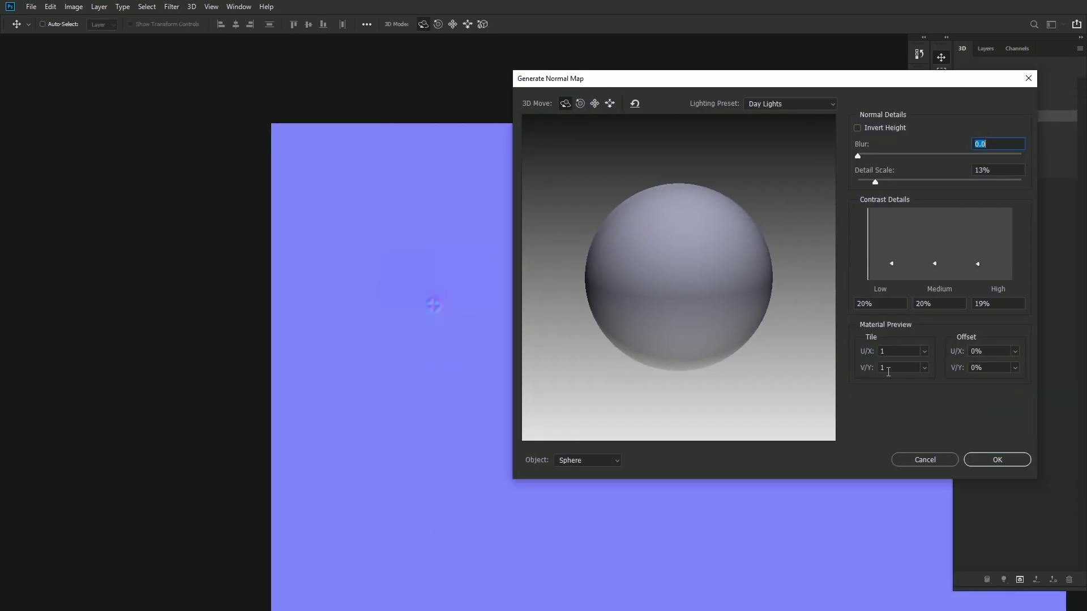
{"action": "left_click", "coordinate": [577, 461]}
{"action": "left_click", "coordinate": [573, 462]}
{"action": "key", "text": "ctrl"}
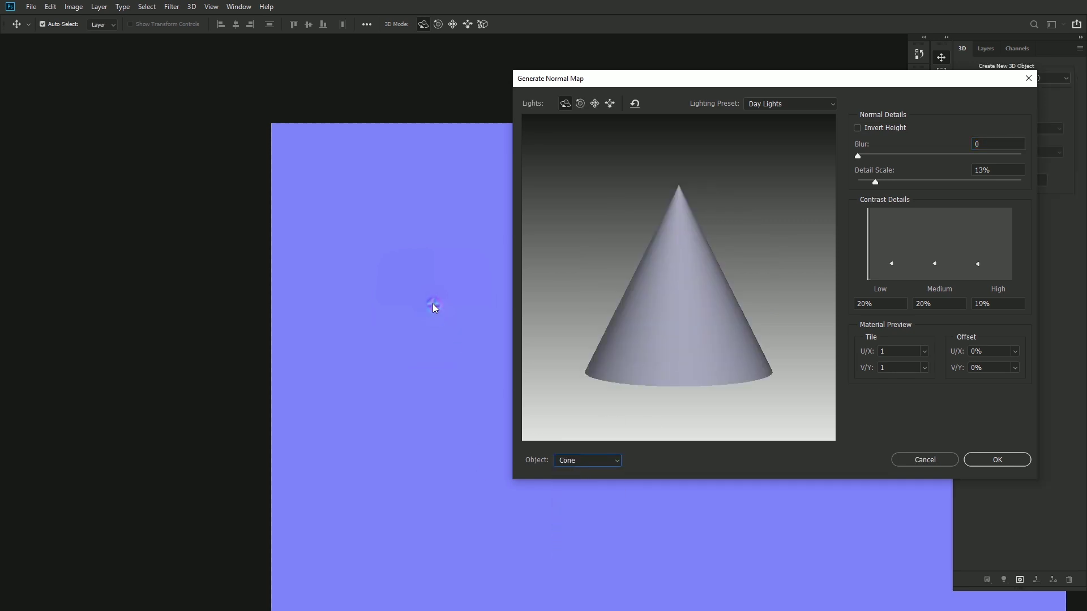
{"action": "key", "text": "Return"}
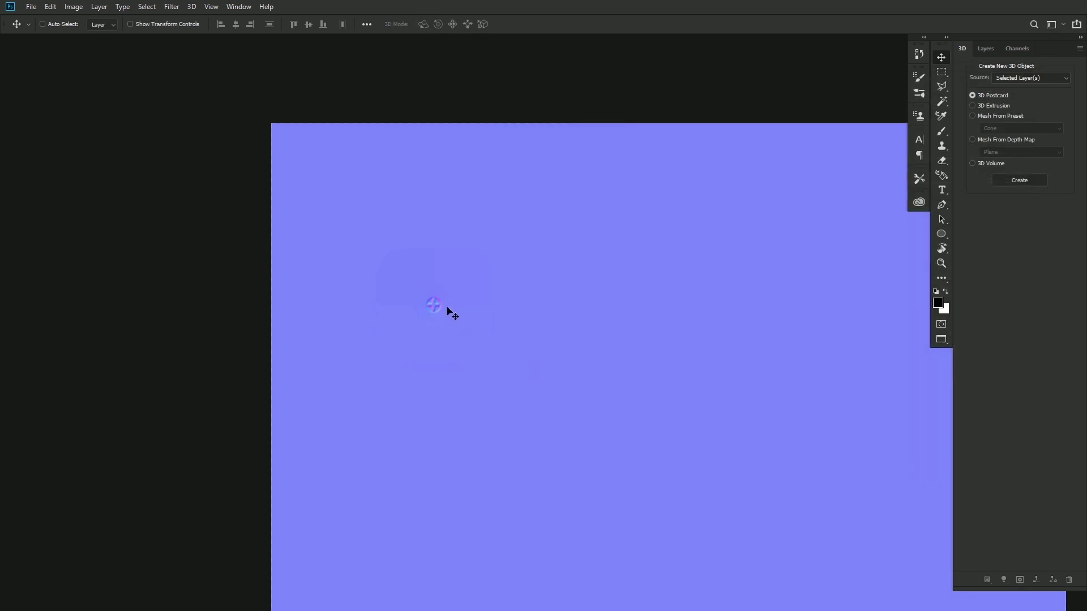
Step: Invert the Blue channel of the bolt normal map, check its Green and Red channels and return to the RGB composite
{"action": "scroll", "coordinate": [453, 311], "scroll_direction": "up", "scroll_amount": 5}
{"action": "scroll", "coordinate": [499, 314], "scroll_direction": "down", "scroll_amount": 3}
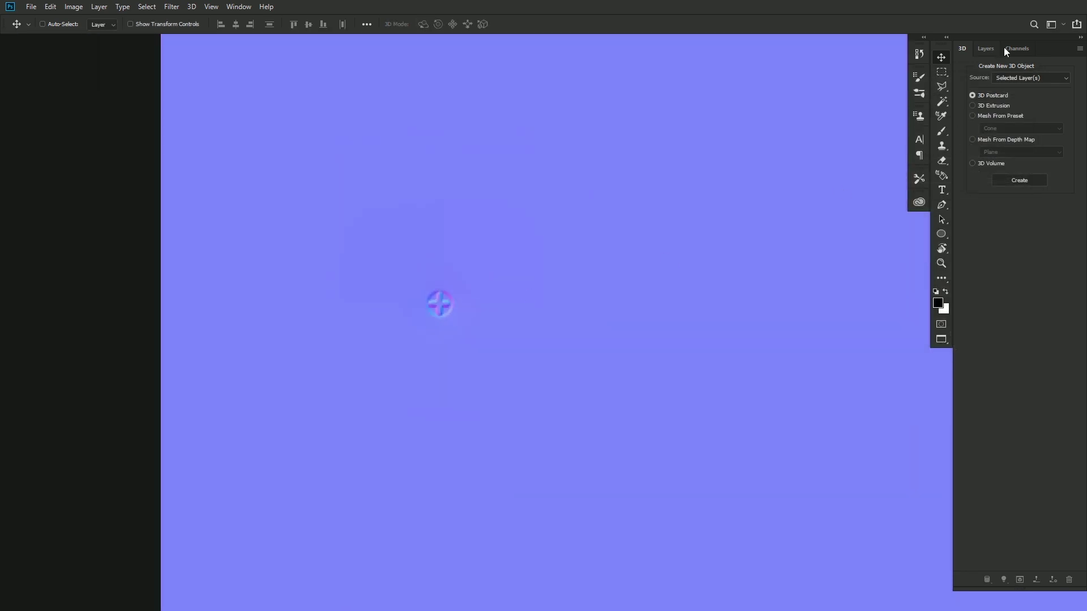
{"action": "left_click", "coordinate": [1014, 49]}
{"action": "left_click", "coordinate": [1011, 135]}
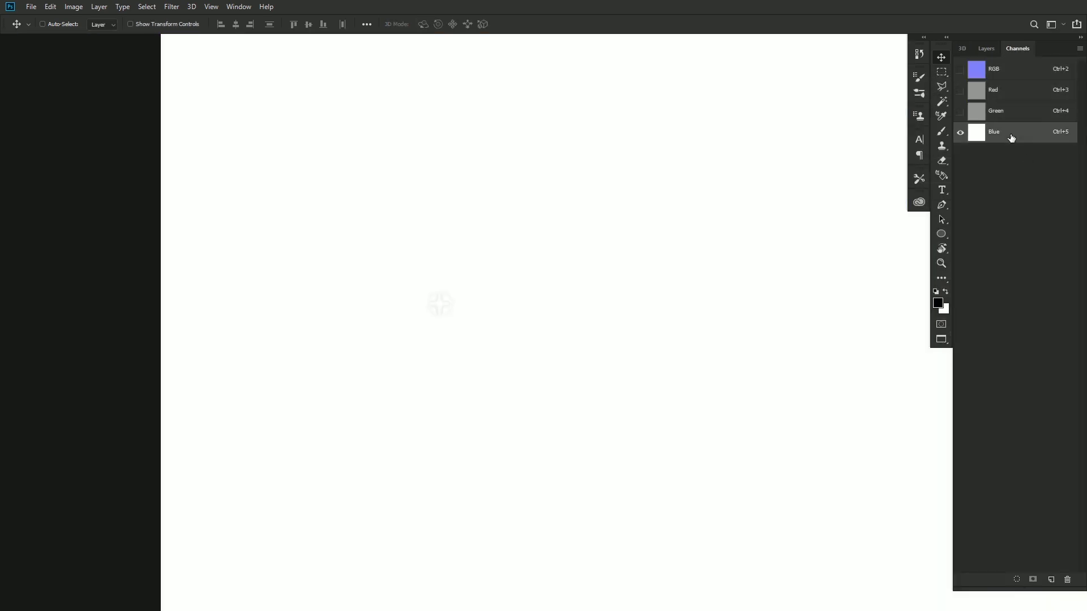
{"action": "key", "text": "ctrl+i"}
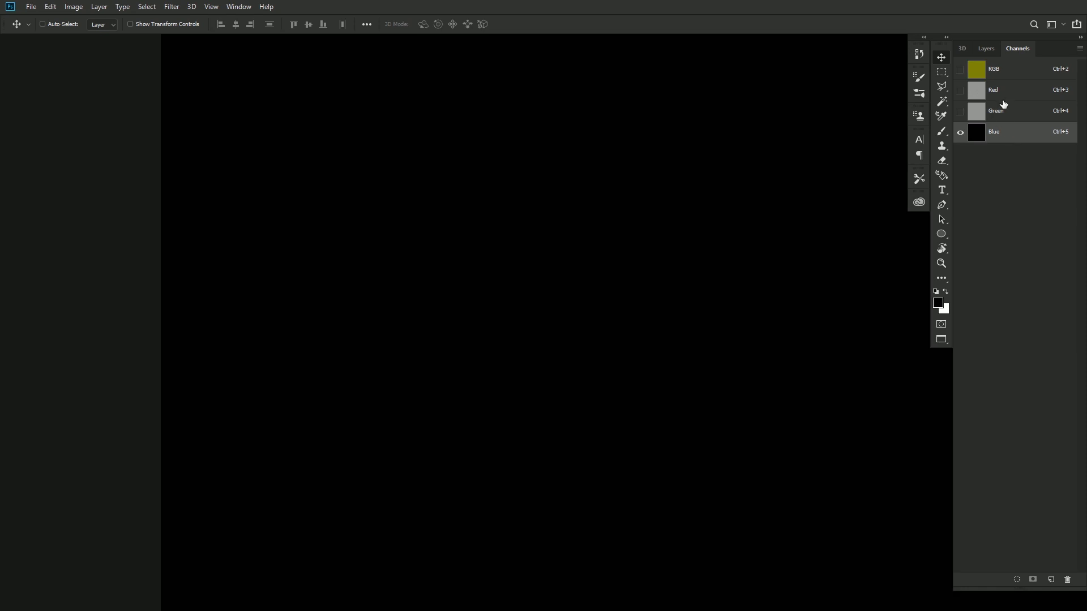
{"action": "left_click", "coordinate": [1002, 111]}
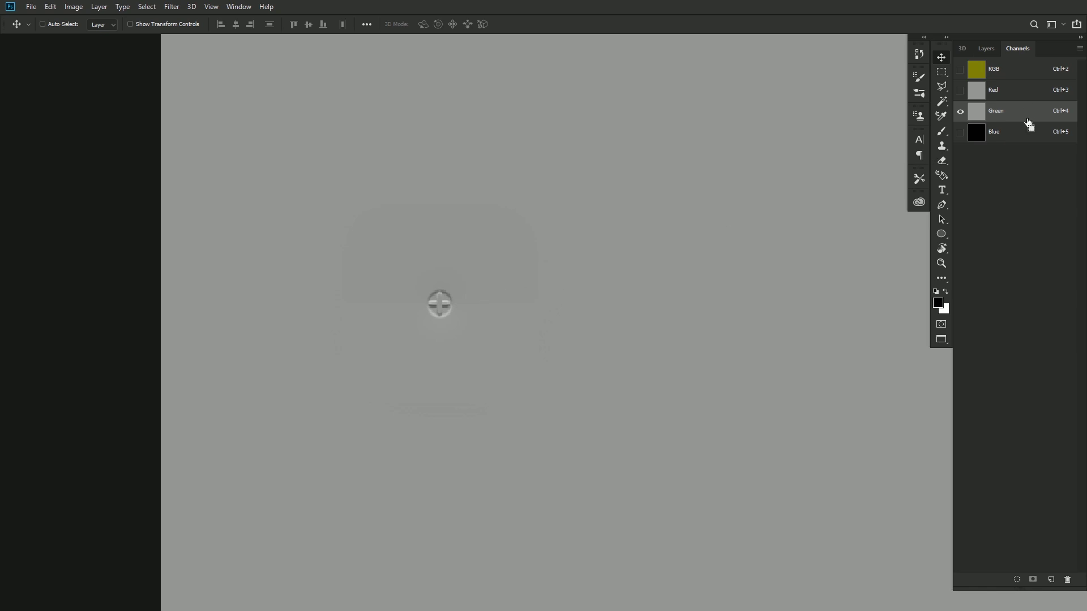
{"action": "key", "text": "ctrl"}
{"action": "left_click", "coordinate": [1033, 92]}
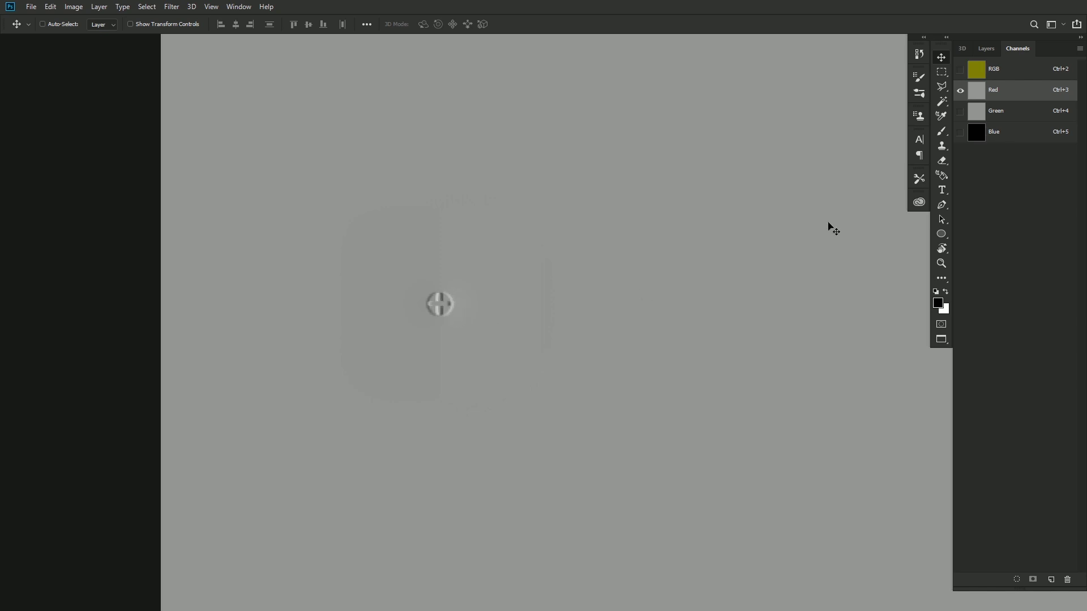
{"action": "left_click", "coordinate": [1016, 71]}
{"action": "left_click", "coordinate": [986, 49]}
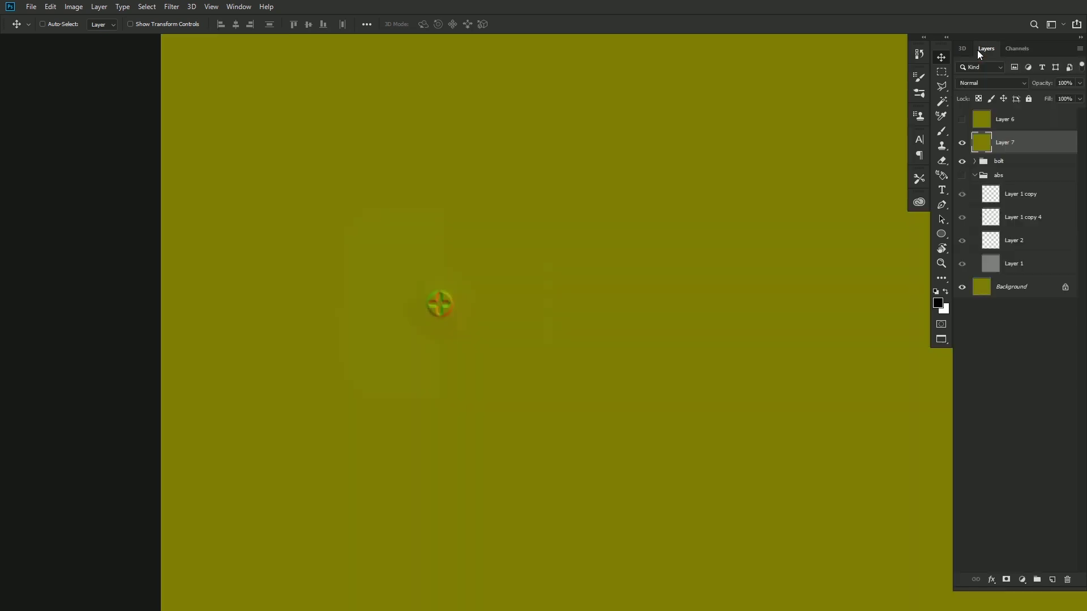
Step: Set the blend mode of Layer 7 to Overlay and hide the bolt group
{"action": "left_click", "coordinate": [992, 83]}
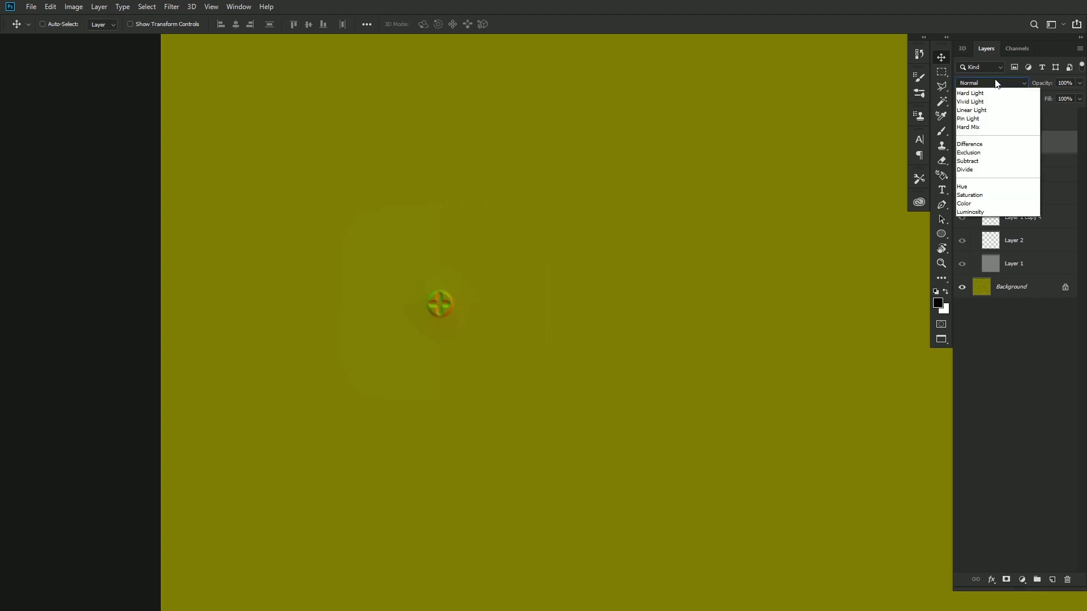
{"action": "left_click", "coordinate": [1008, 255]}
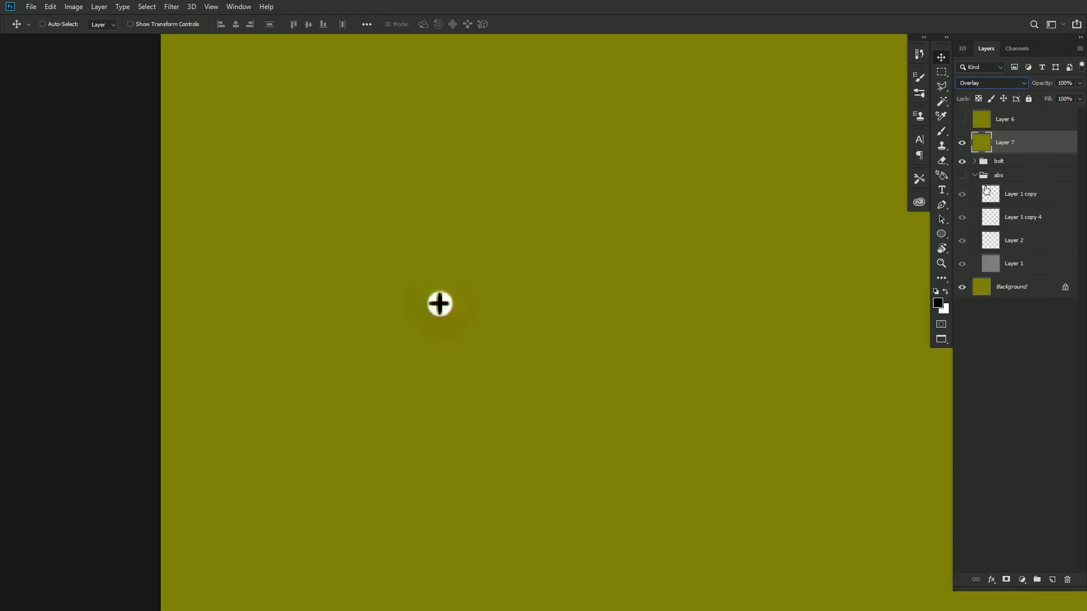
{"action": "left_click", "coordinate": [963, 161]}
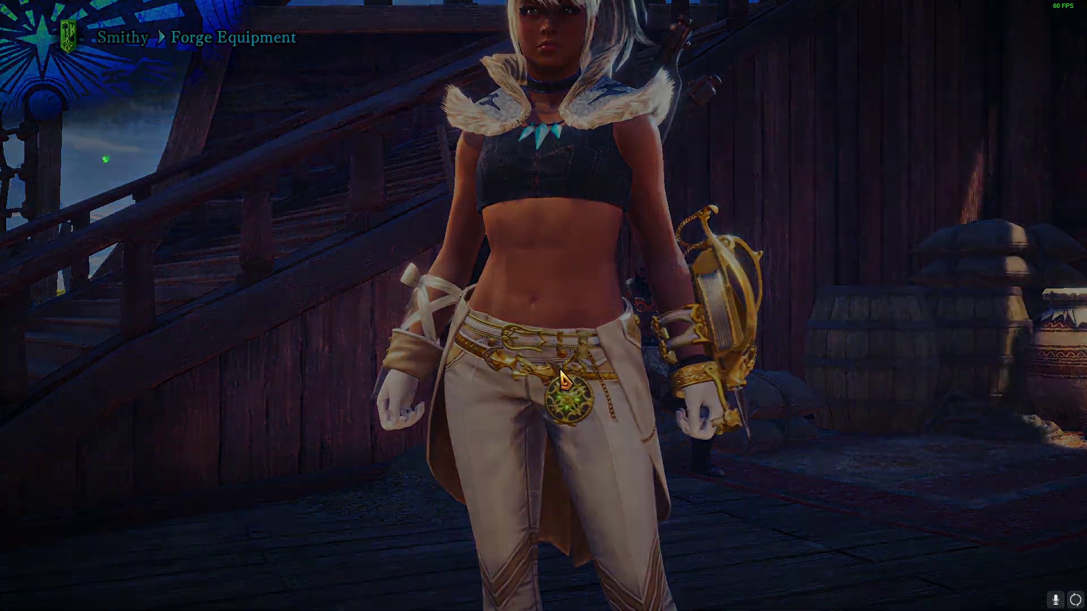
Step: Reload the character in the game through the Armor Pigment view and inspect the bolt detail on the stomach from different angles
{"action": "key", "text": "shift"}
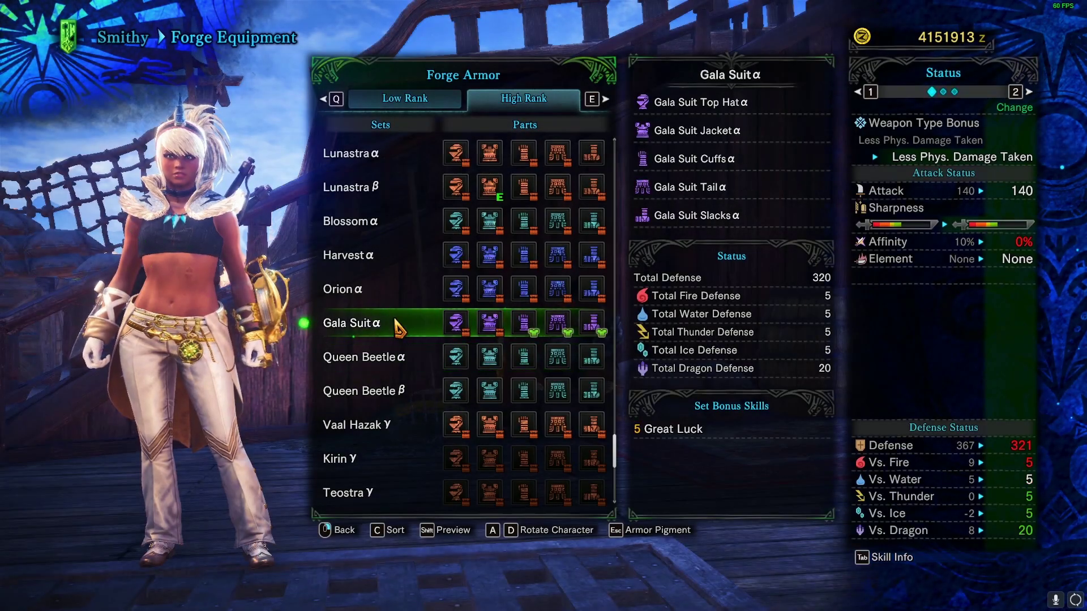
{"action": "key", "text": "Escape"}
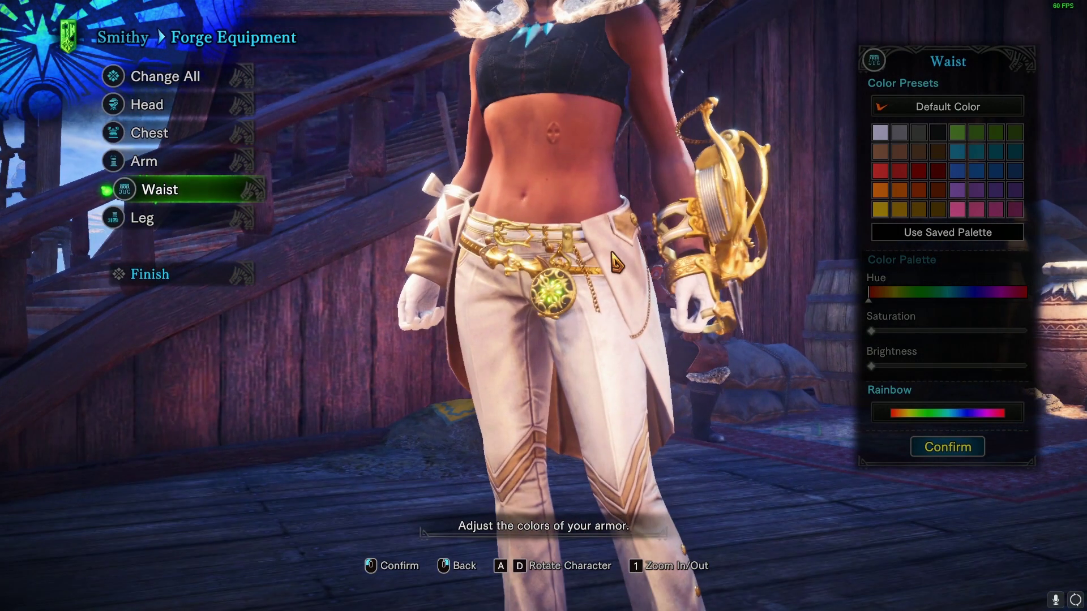
{"action": "key", "text": "d"}
{"action": "key", "text": "a"}
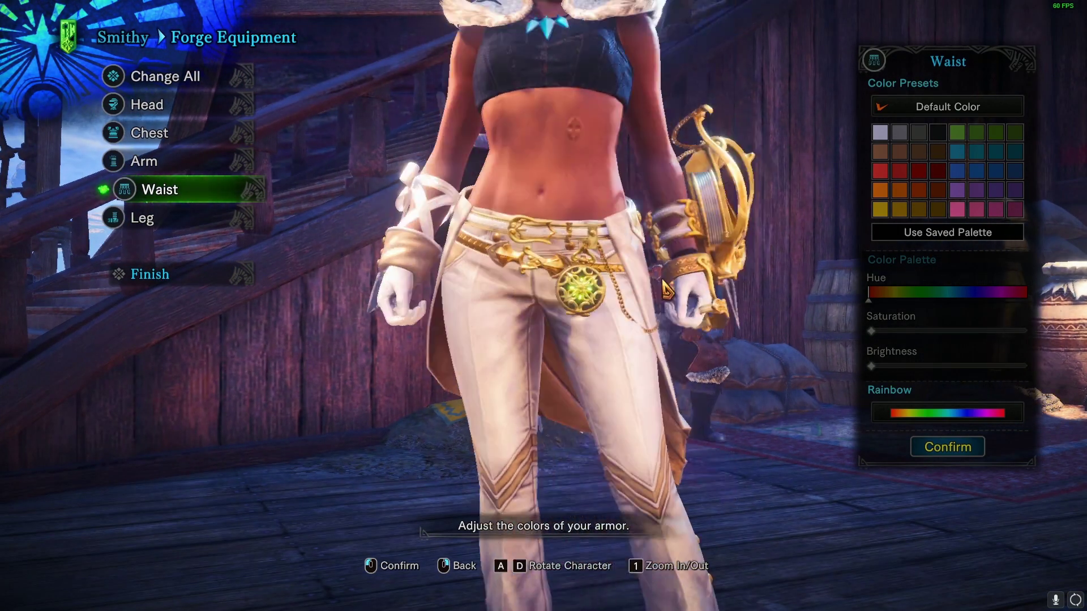